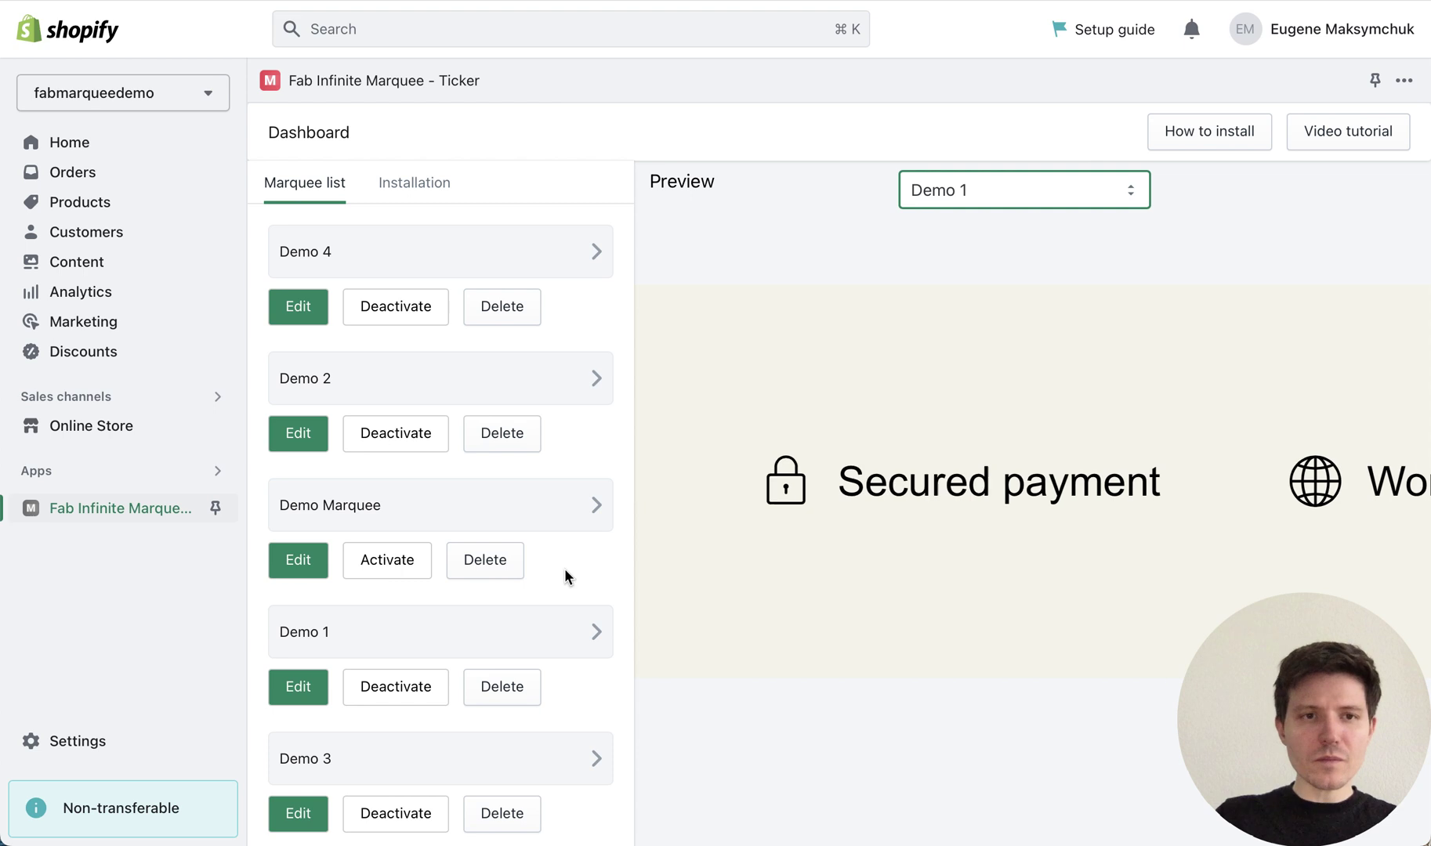
- Start a new marquee from the bottom of the Marquee list
scroll(566, 559, "down", 10)
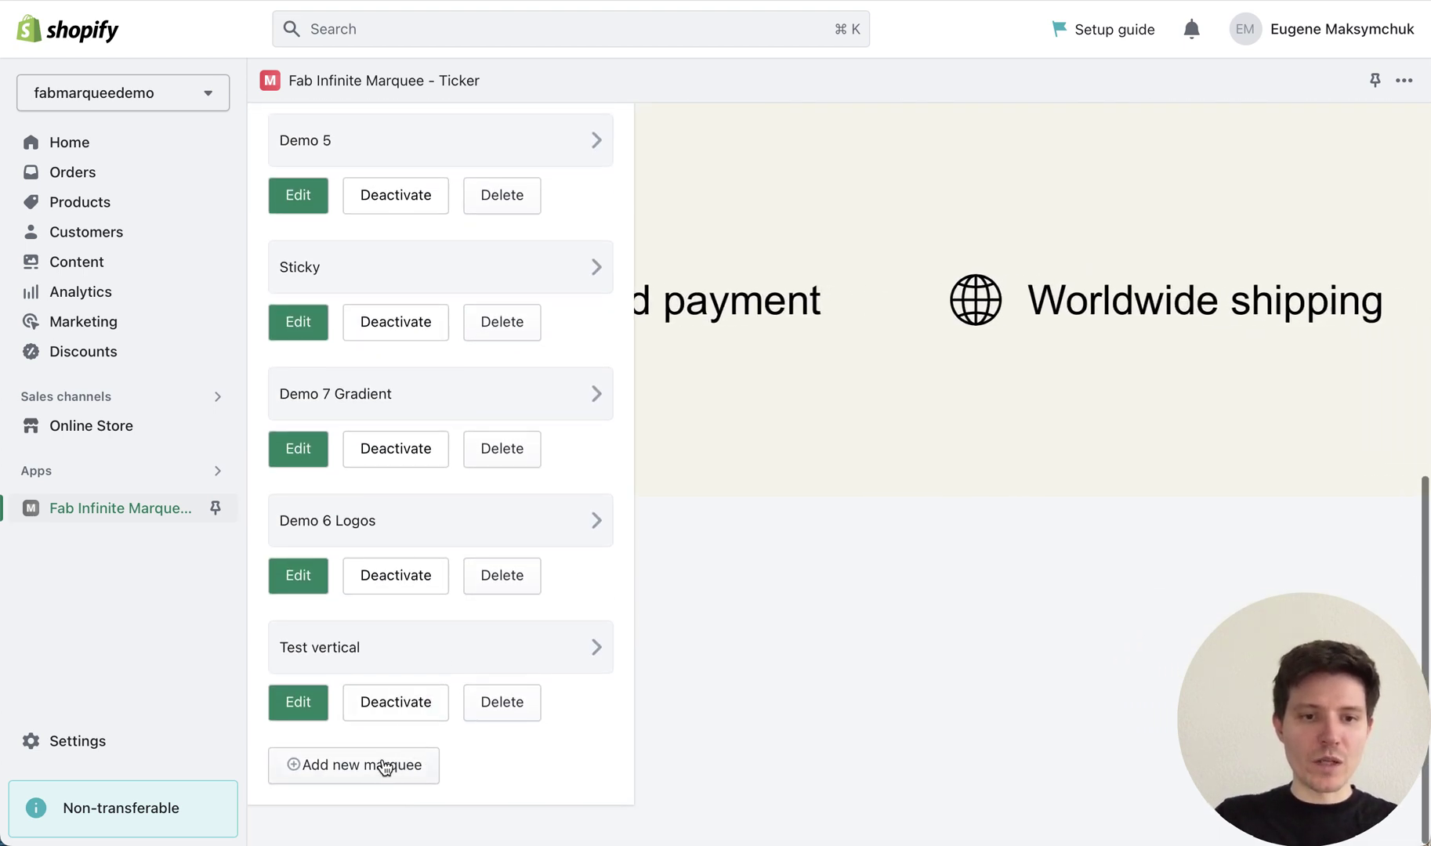
left_click(396, 767)
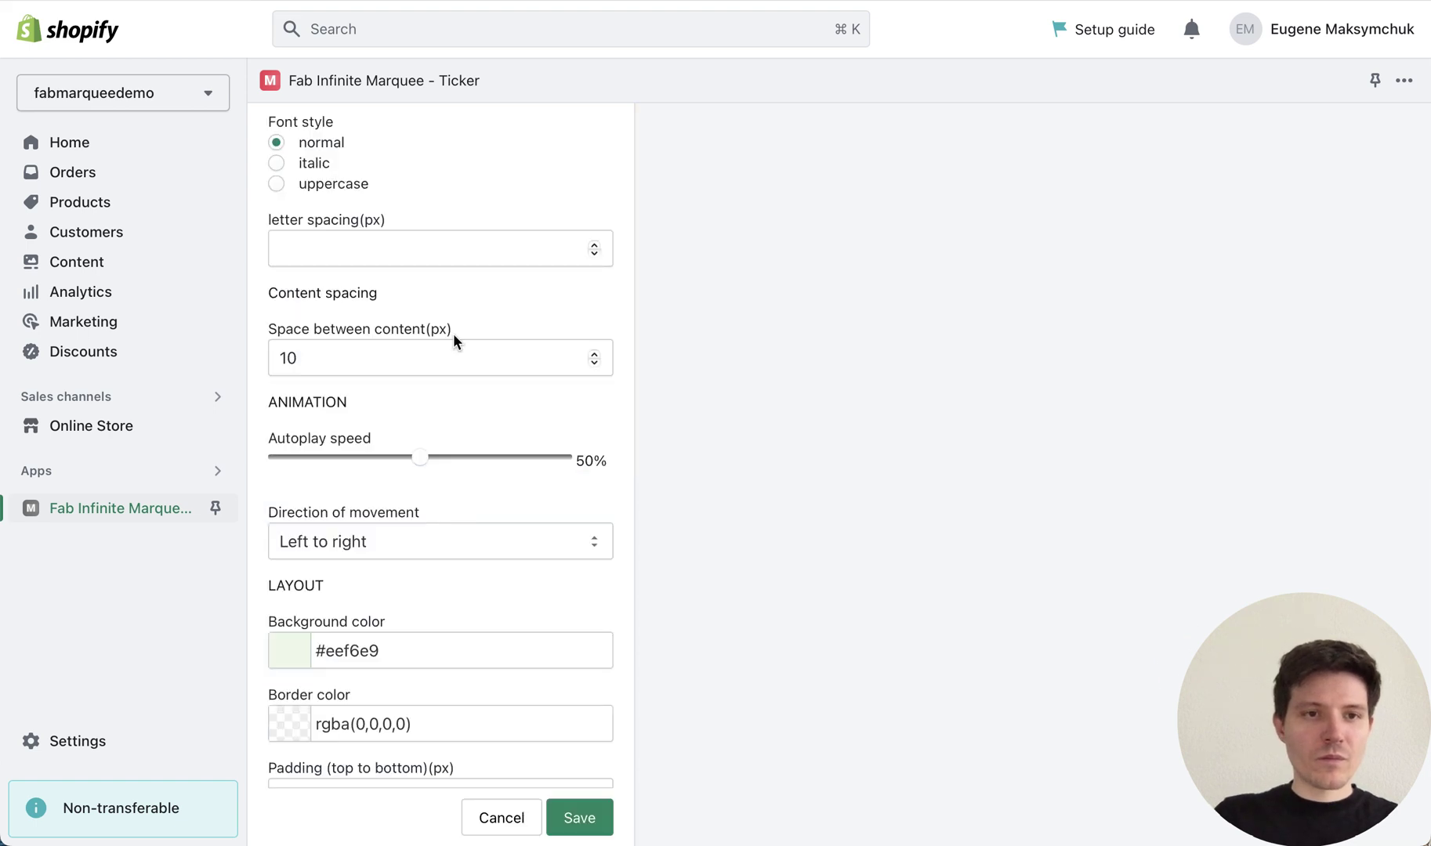
- Rename the new marquee to 'Sliding text'
scroll(453, 333, "up", 10)
left_click_drag(418, 320, 254, 327)
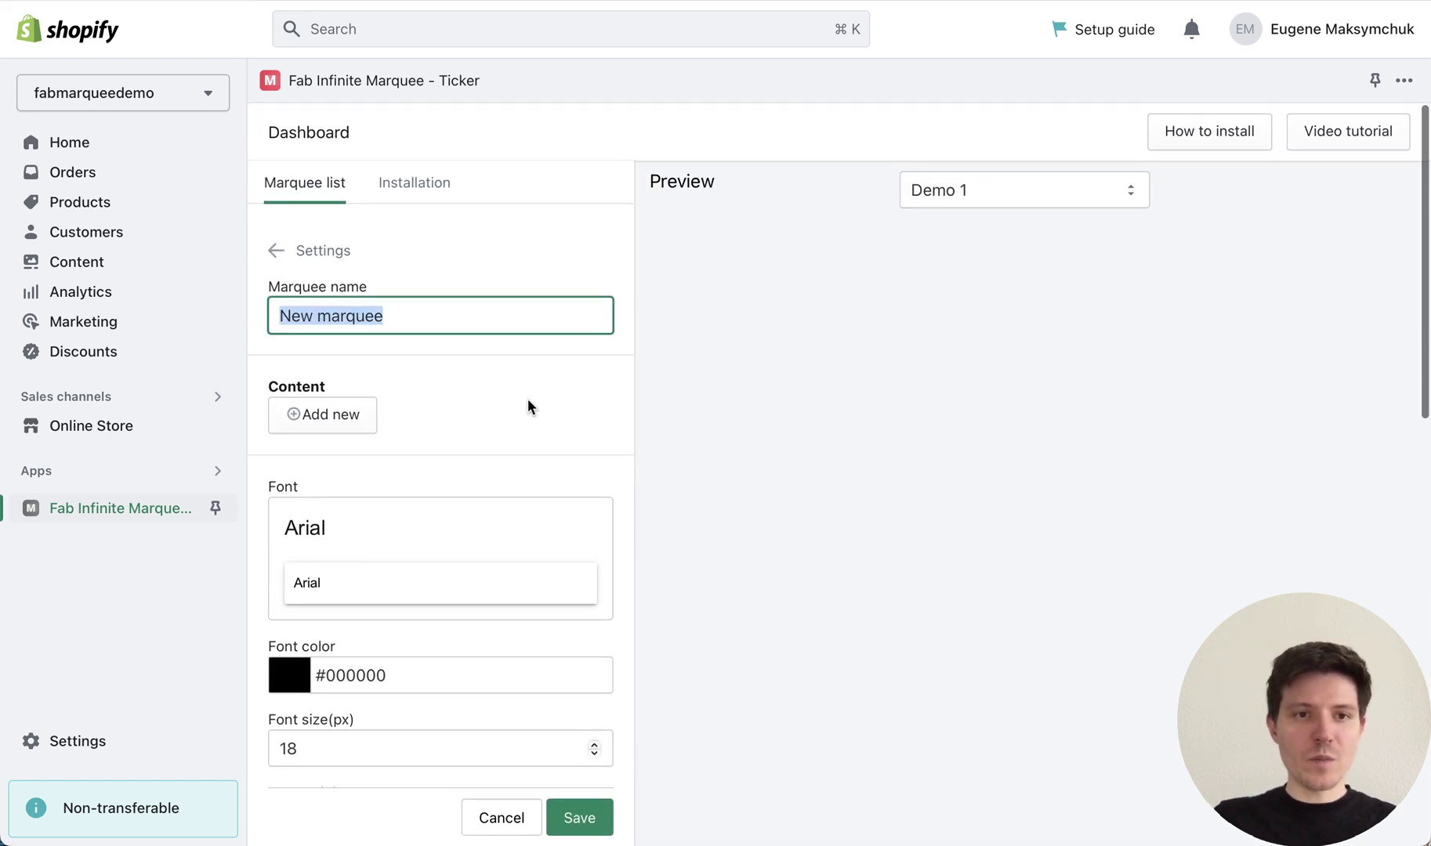
key("BackSpace")
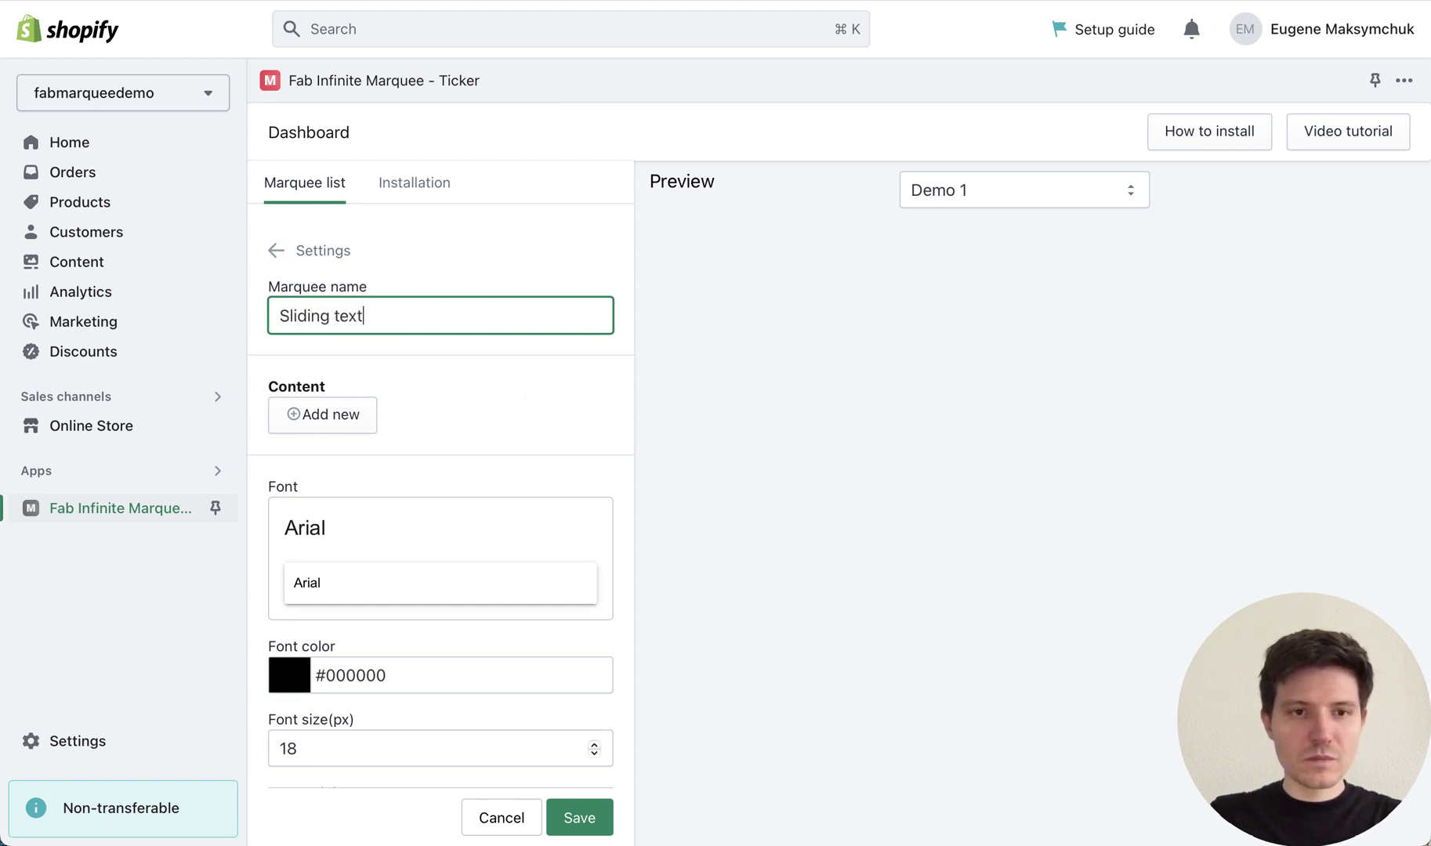
- Add and save a content item reading 'Fee shipping ✈️'
left_click(328, 424)
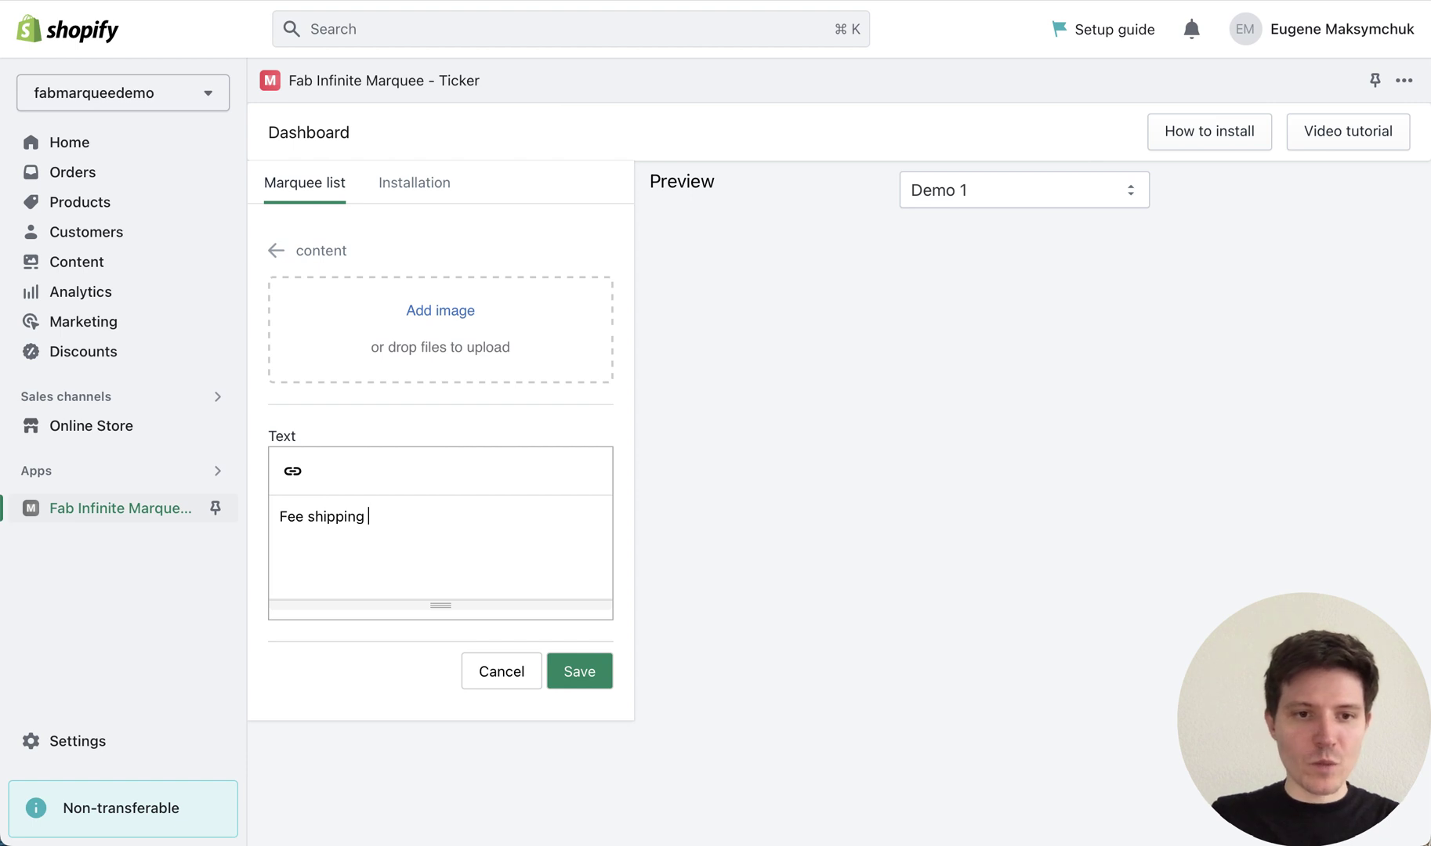
key("ctrl+super+space")
type("plan")
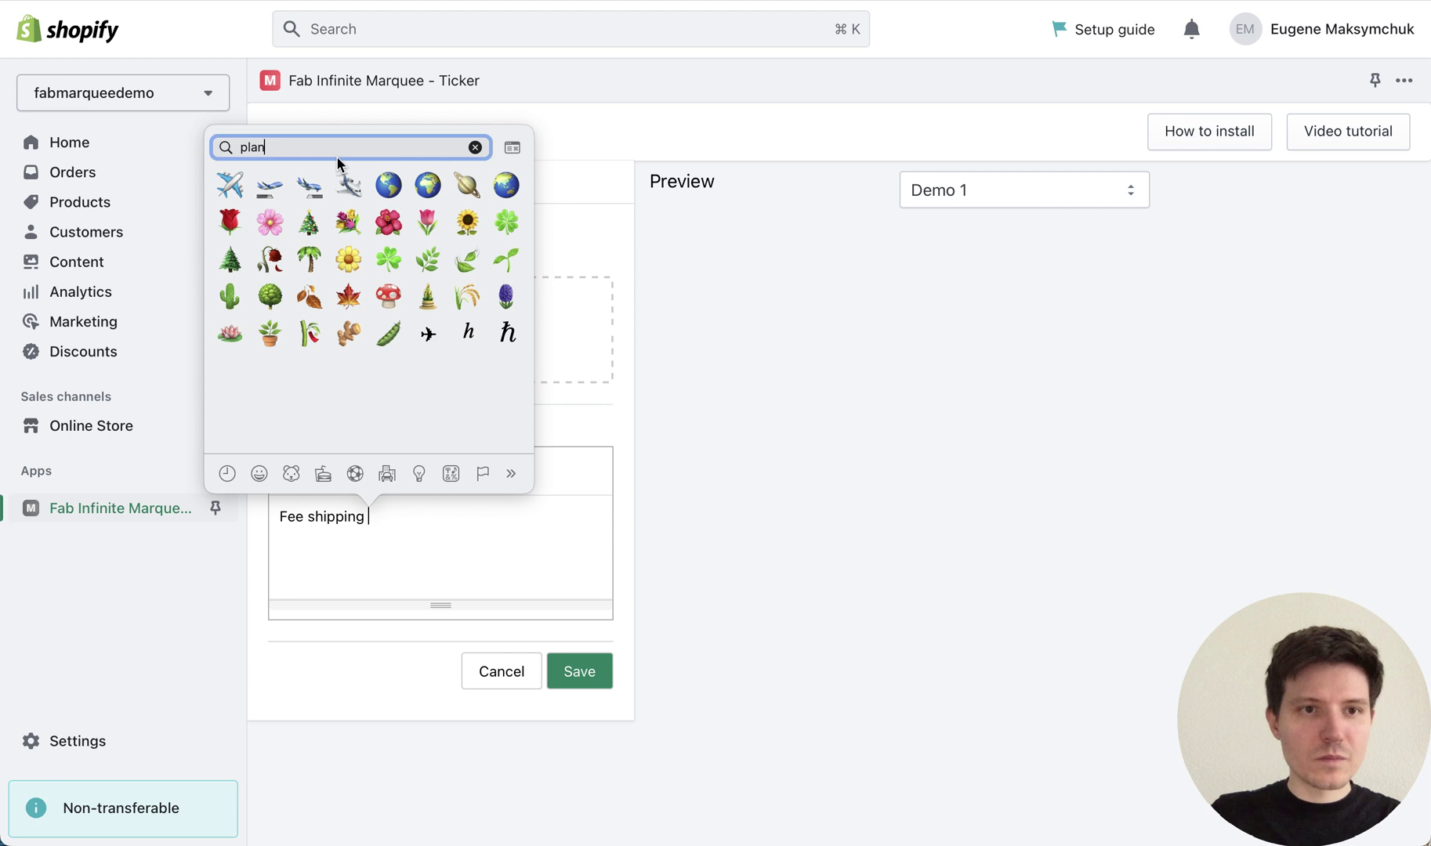
key("Return")
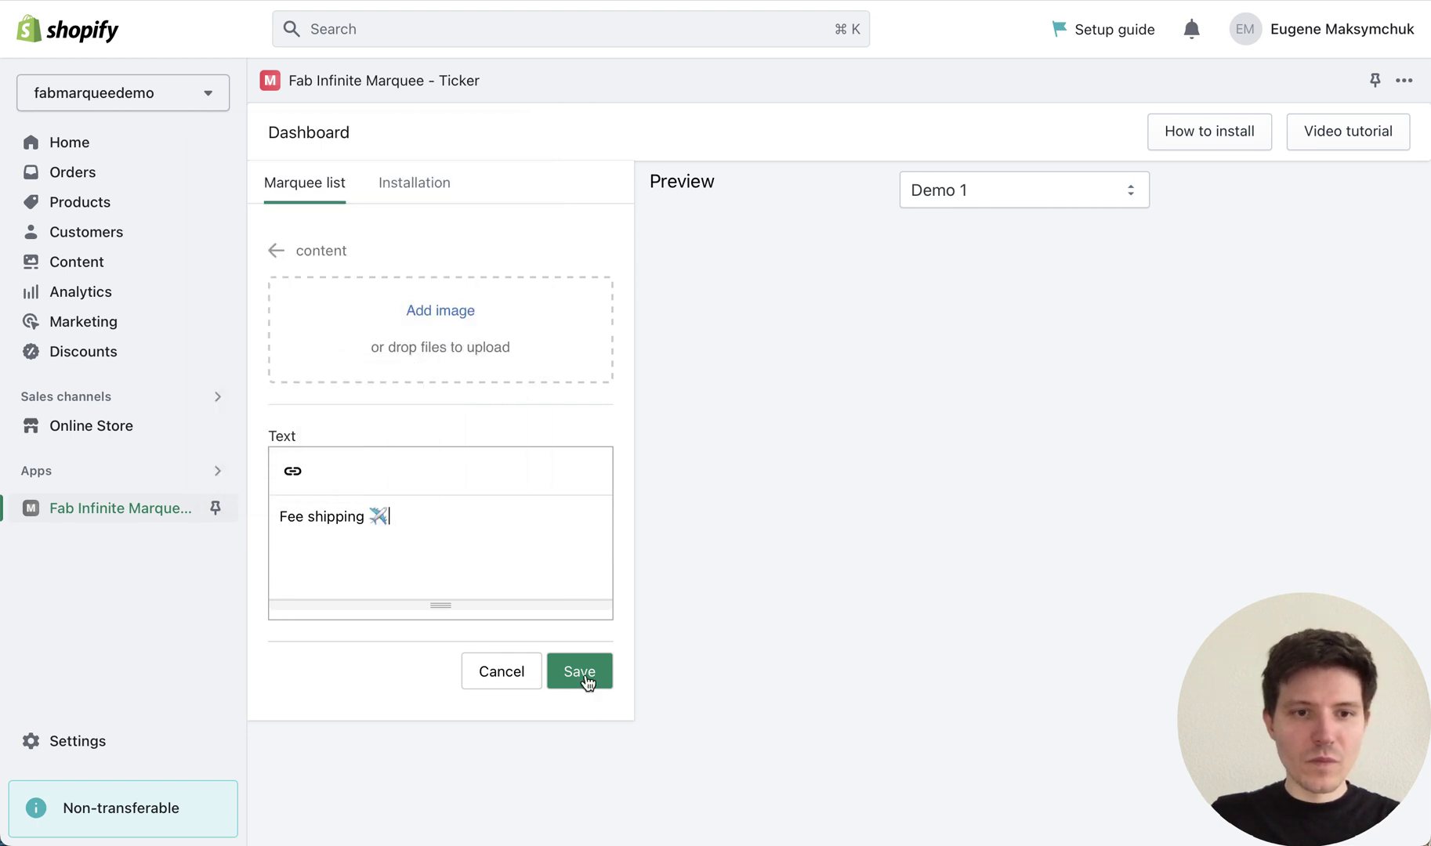
left_click(586, 674)
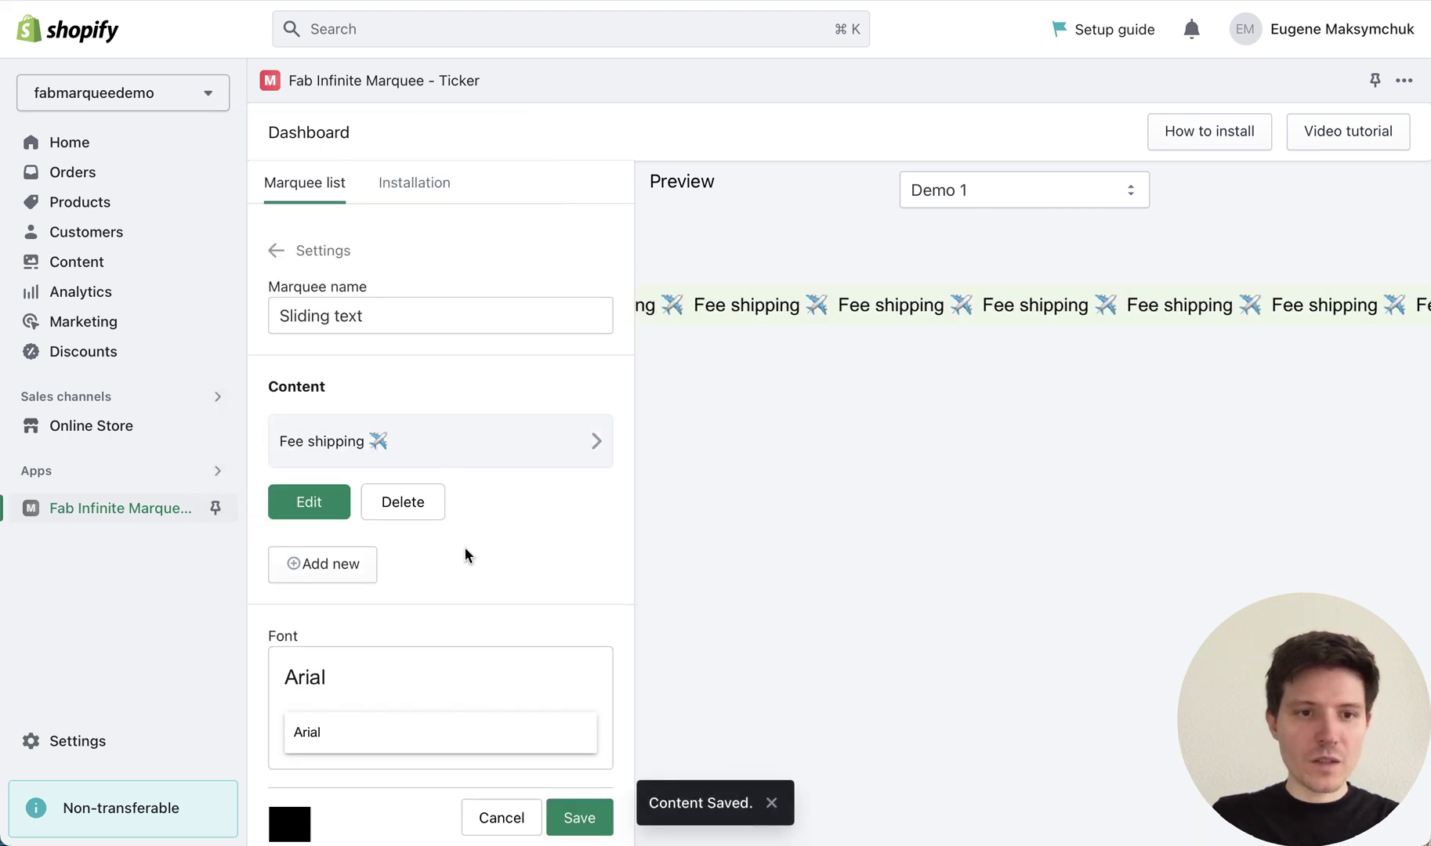
- Add a second content item 'Sale up to 50% Off 🎉' with the party-popper emoji
scroll(464, 547, "down", 2)
left_click(335, 471)
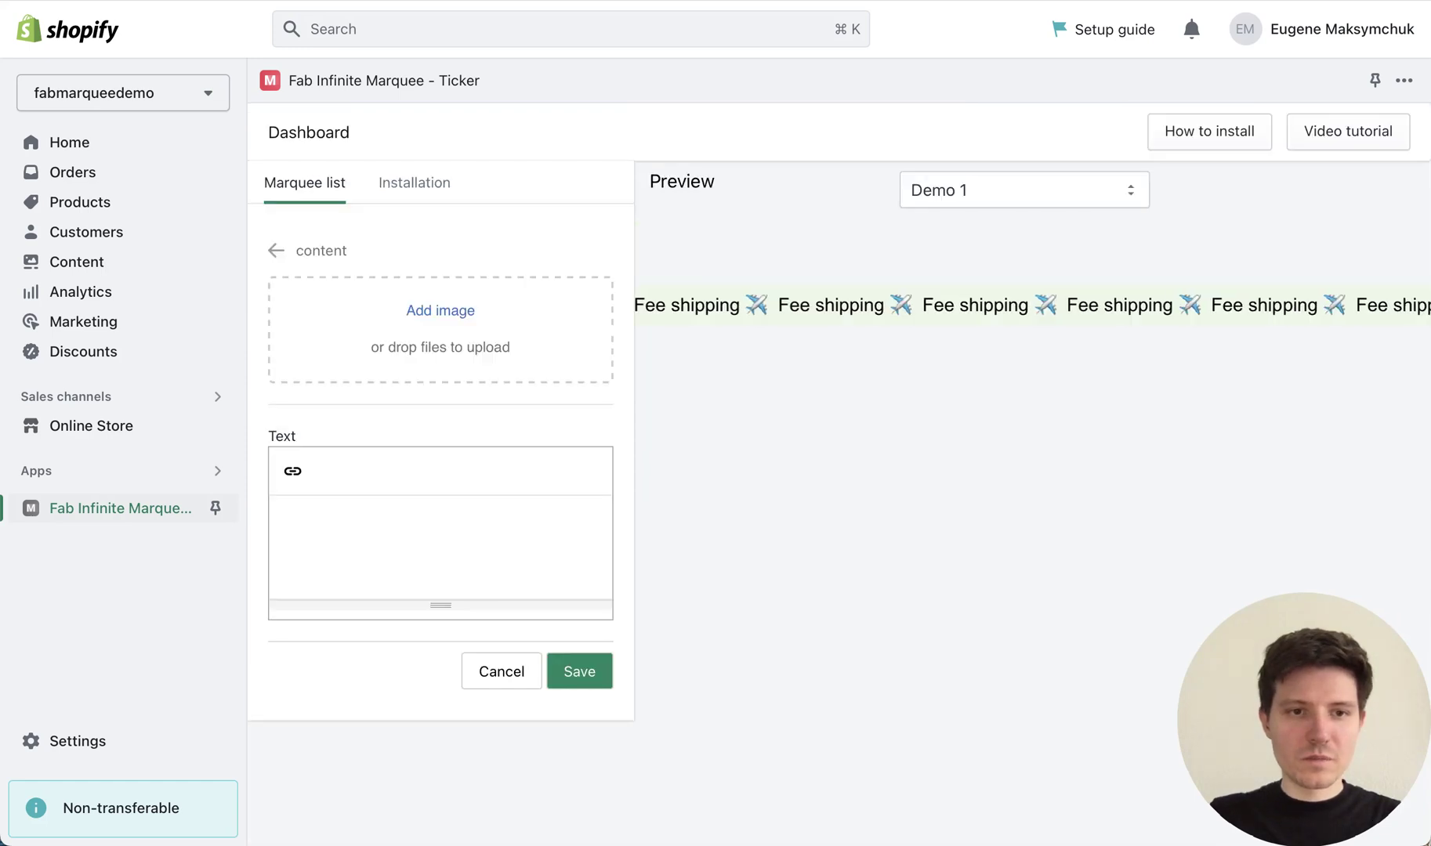
type("Sale ")
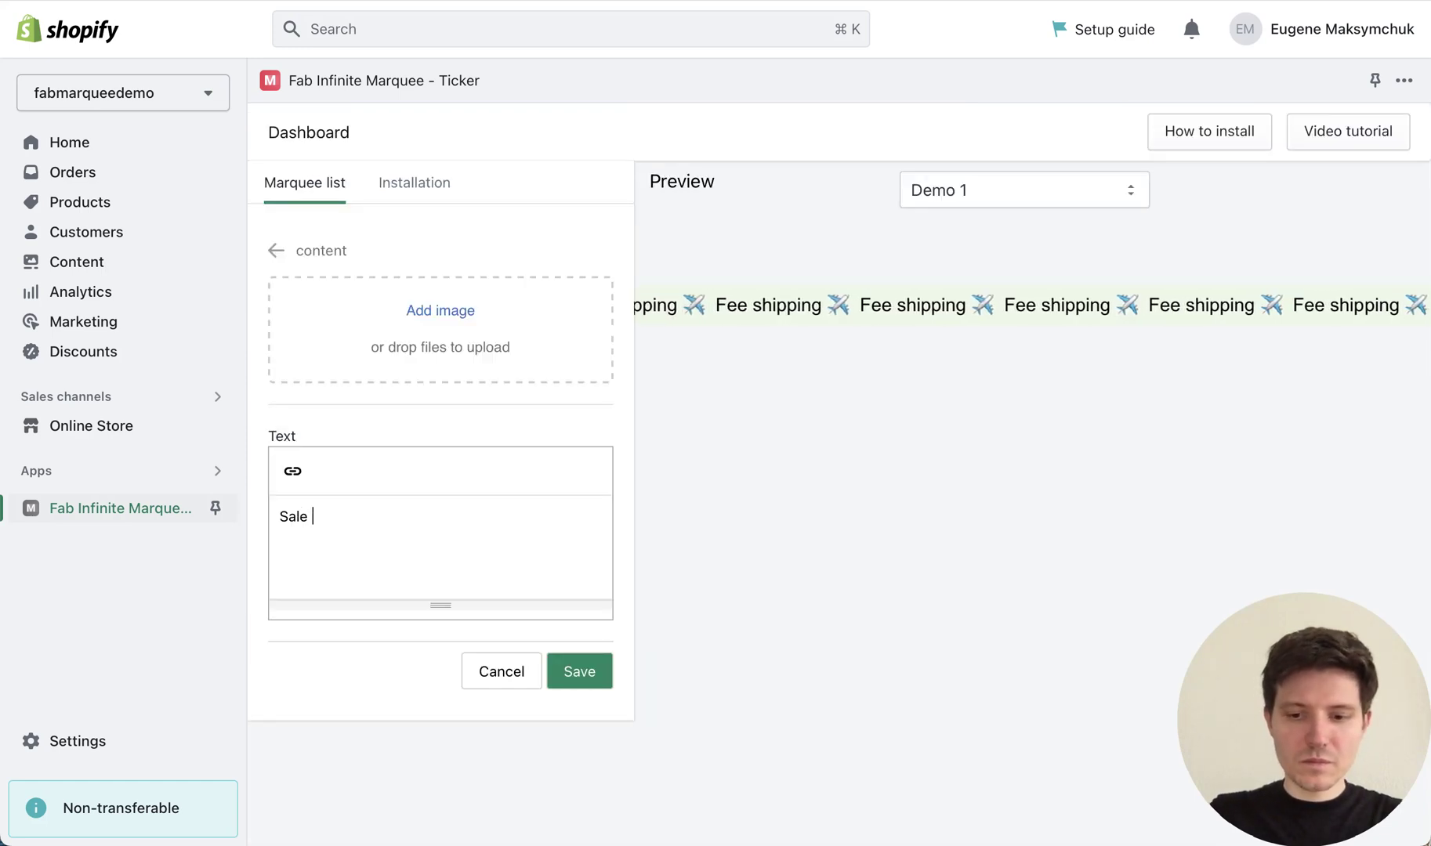
type("up to 5")
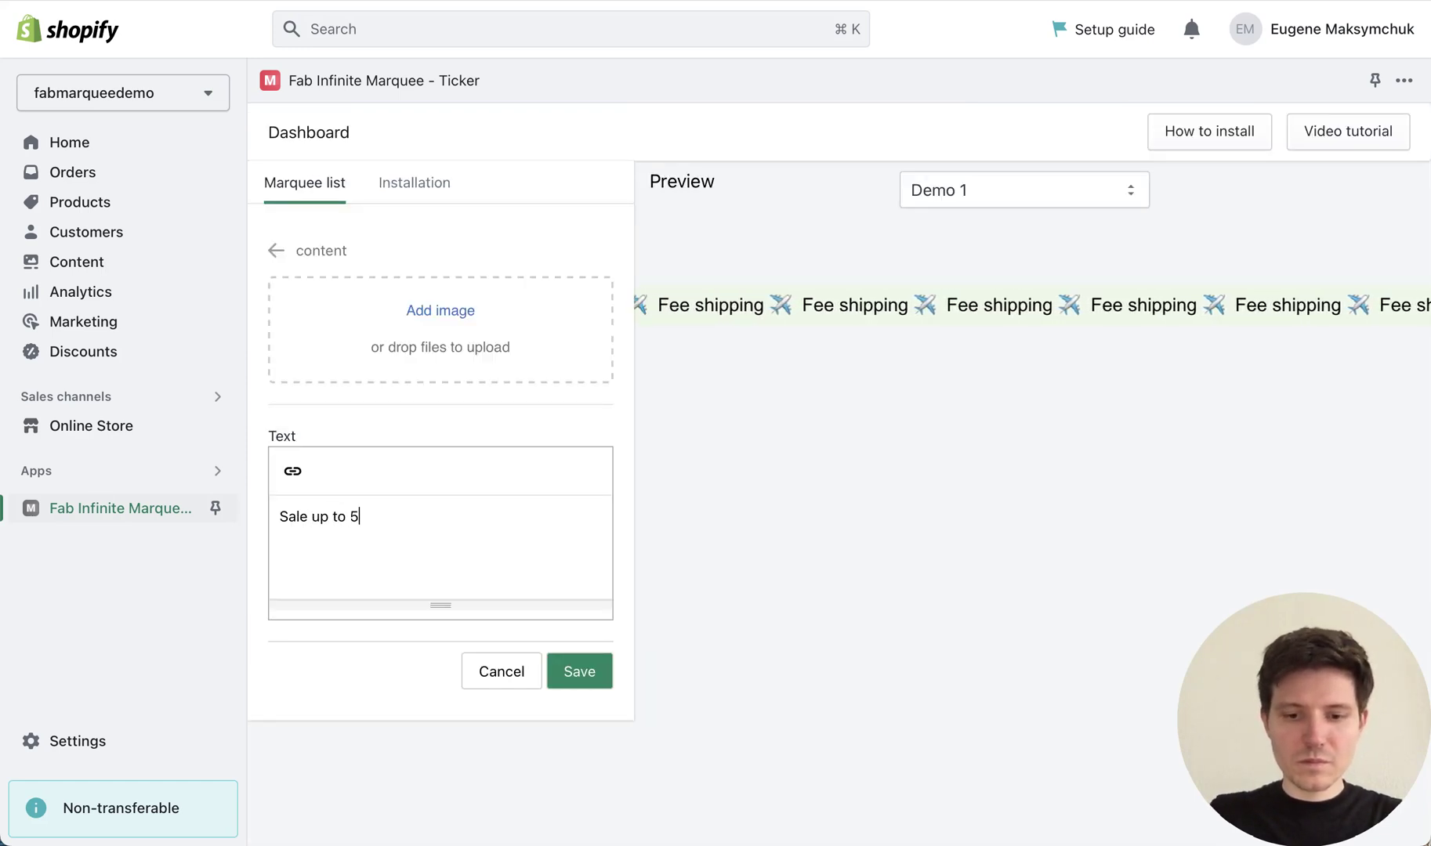
type("0% ")
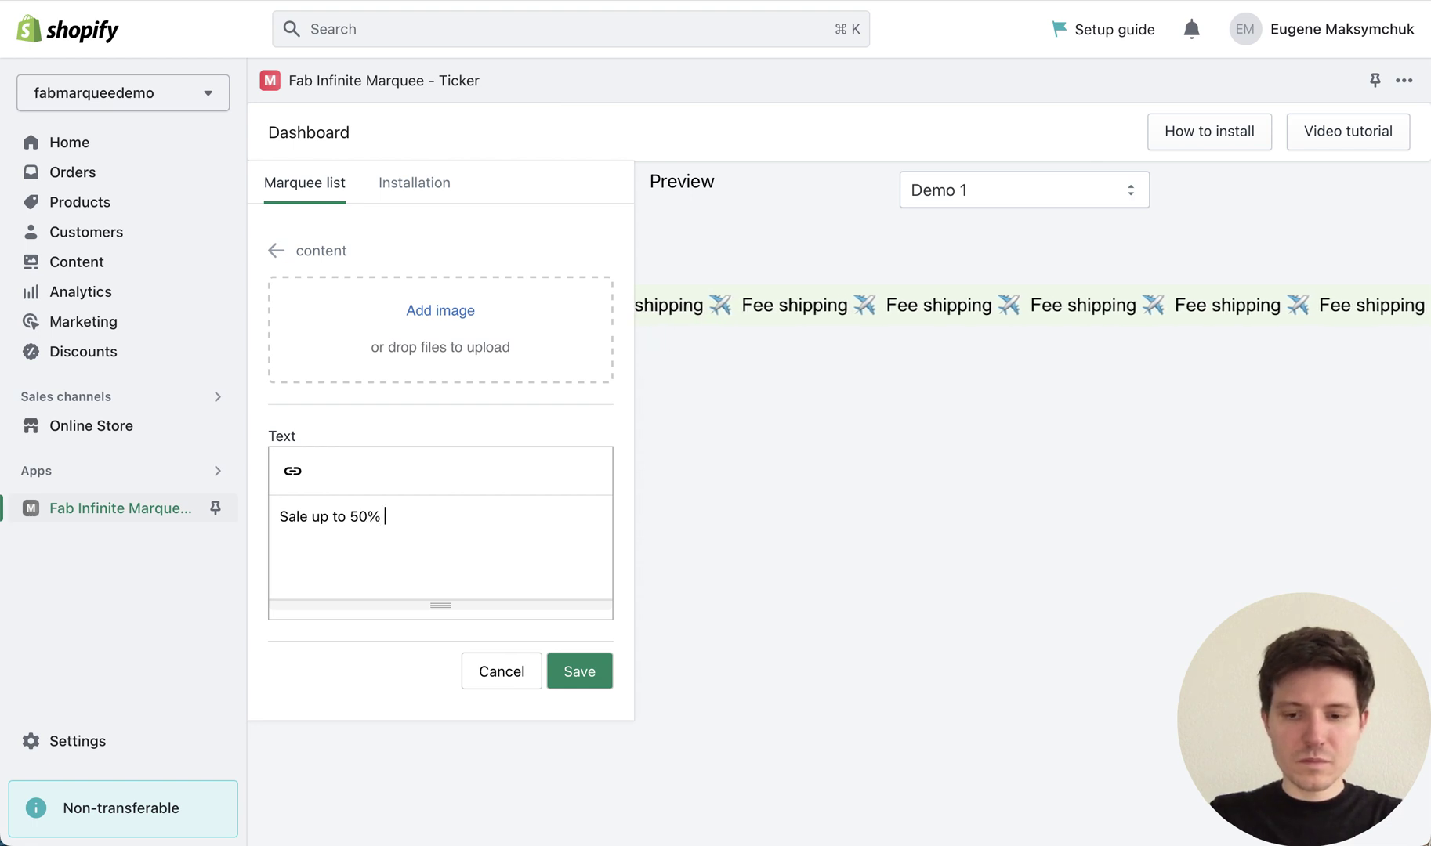
type("Off")
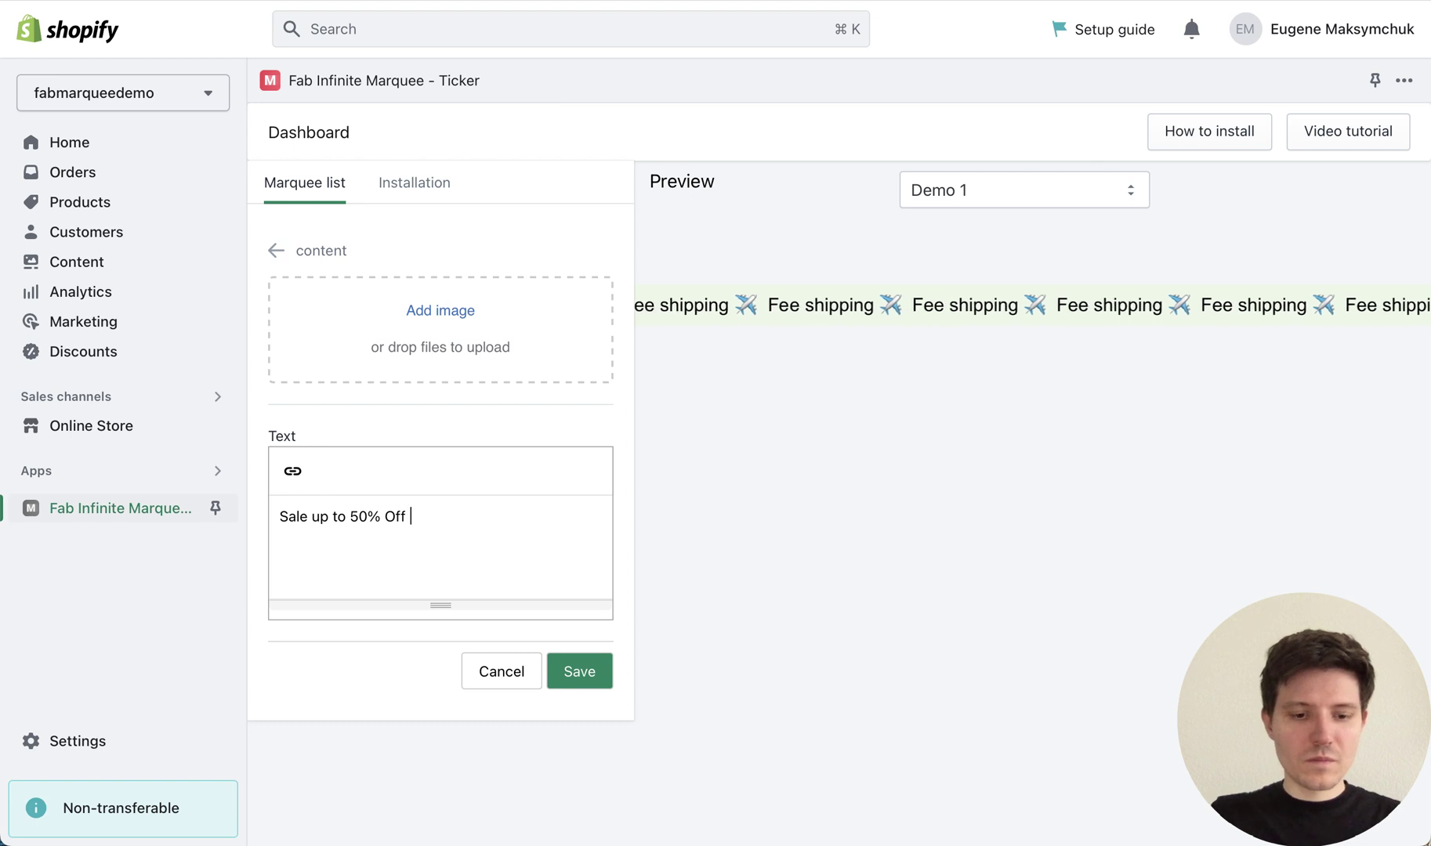
key("ctrl+super+space")
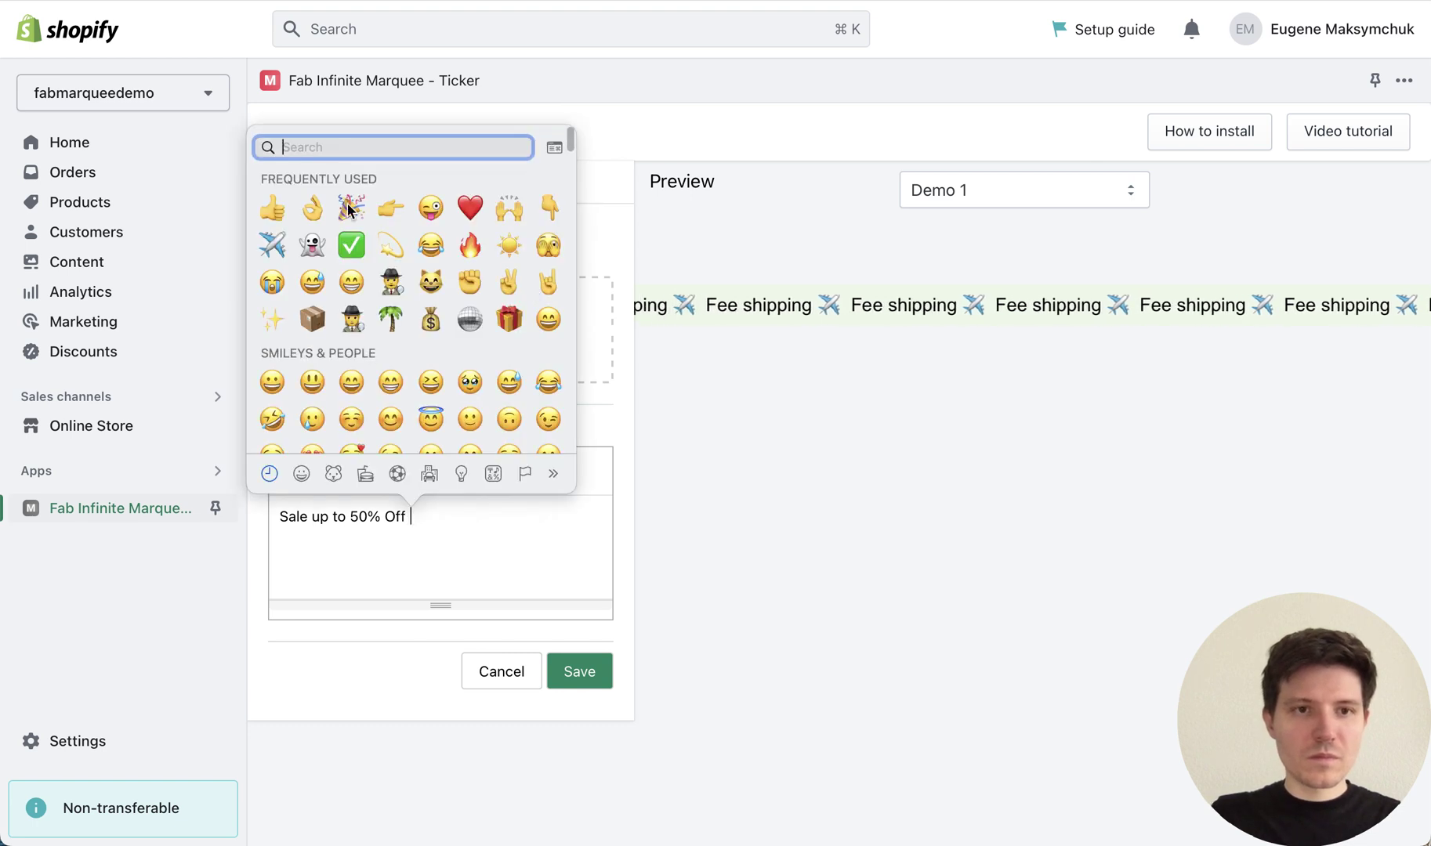
key("Return")
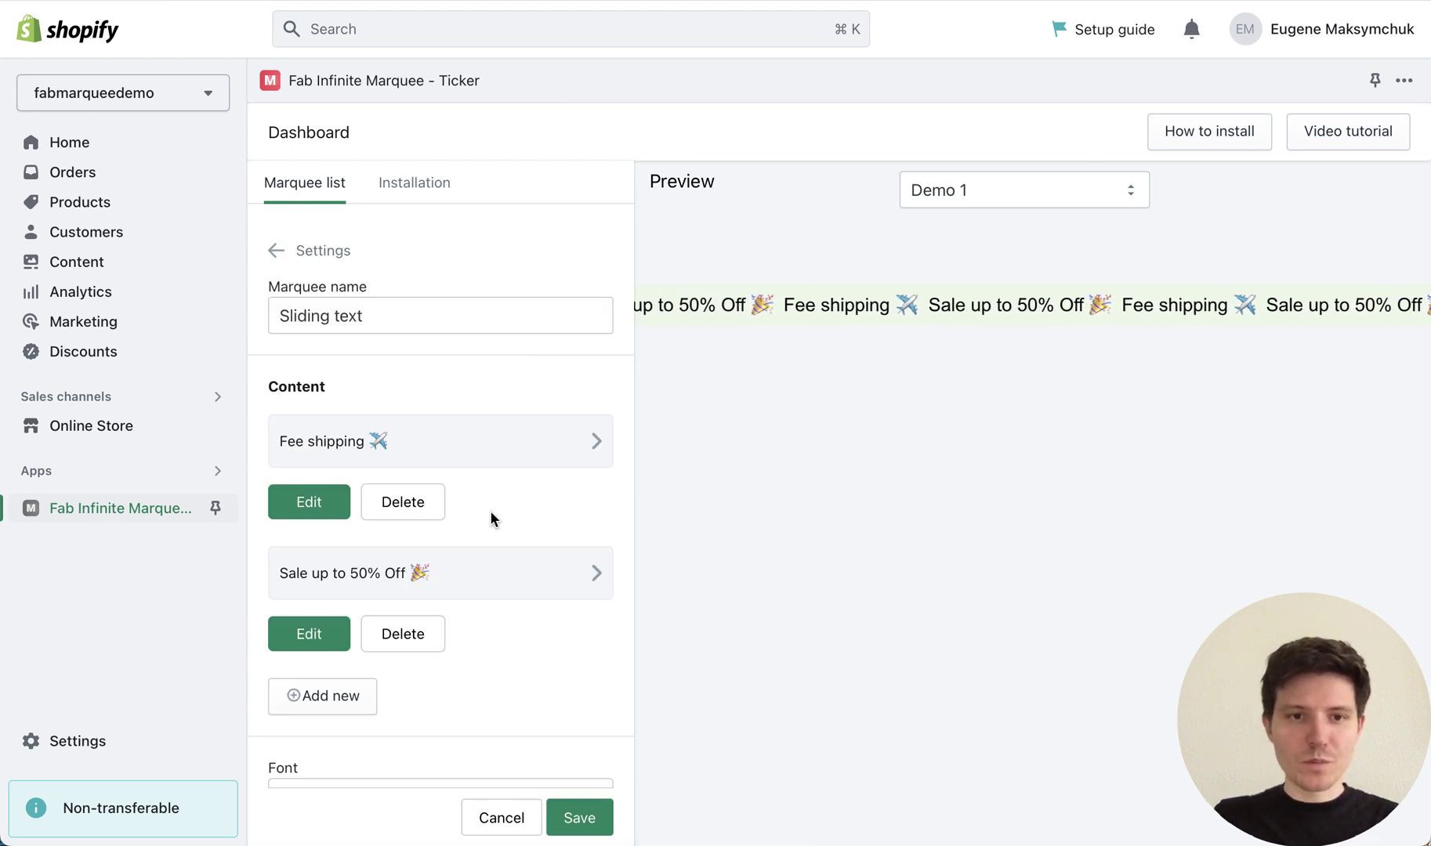
- Change the space between marquee items from 10 to 50 px
scroll(489, 517, "down", 3)
scroll(490, 525, "down", 6)
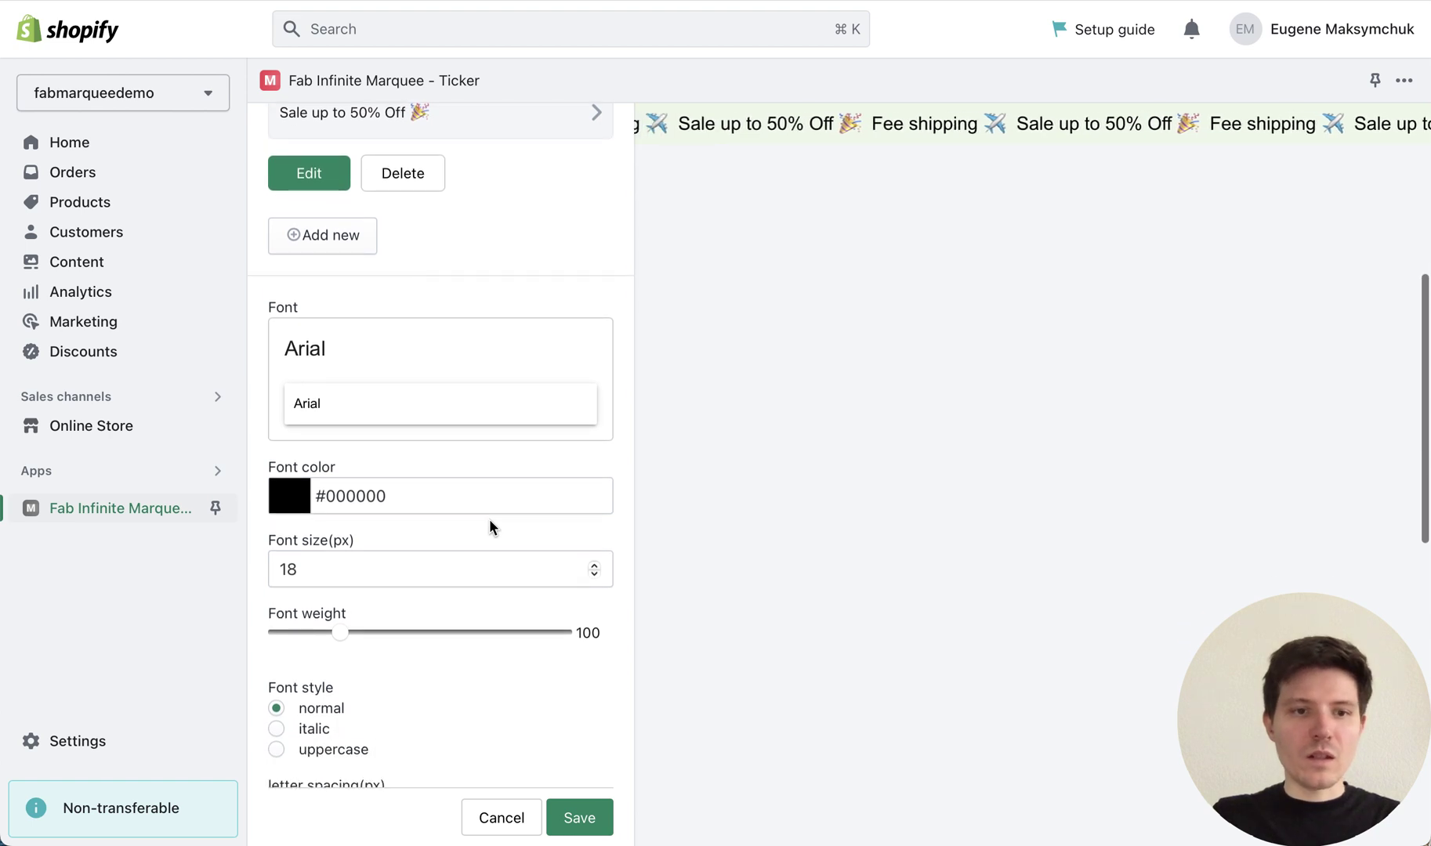
scroll(488, 519, "up", 2)
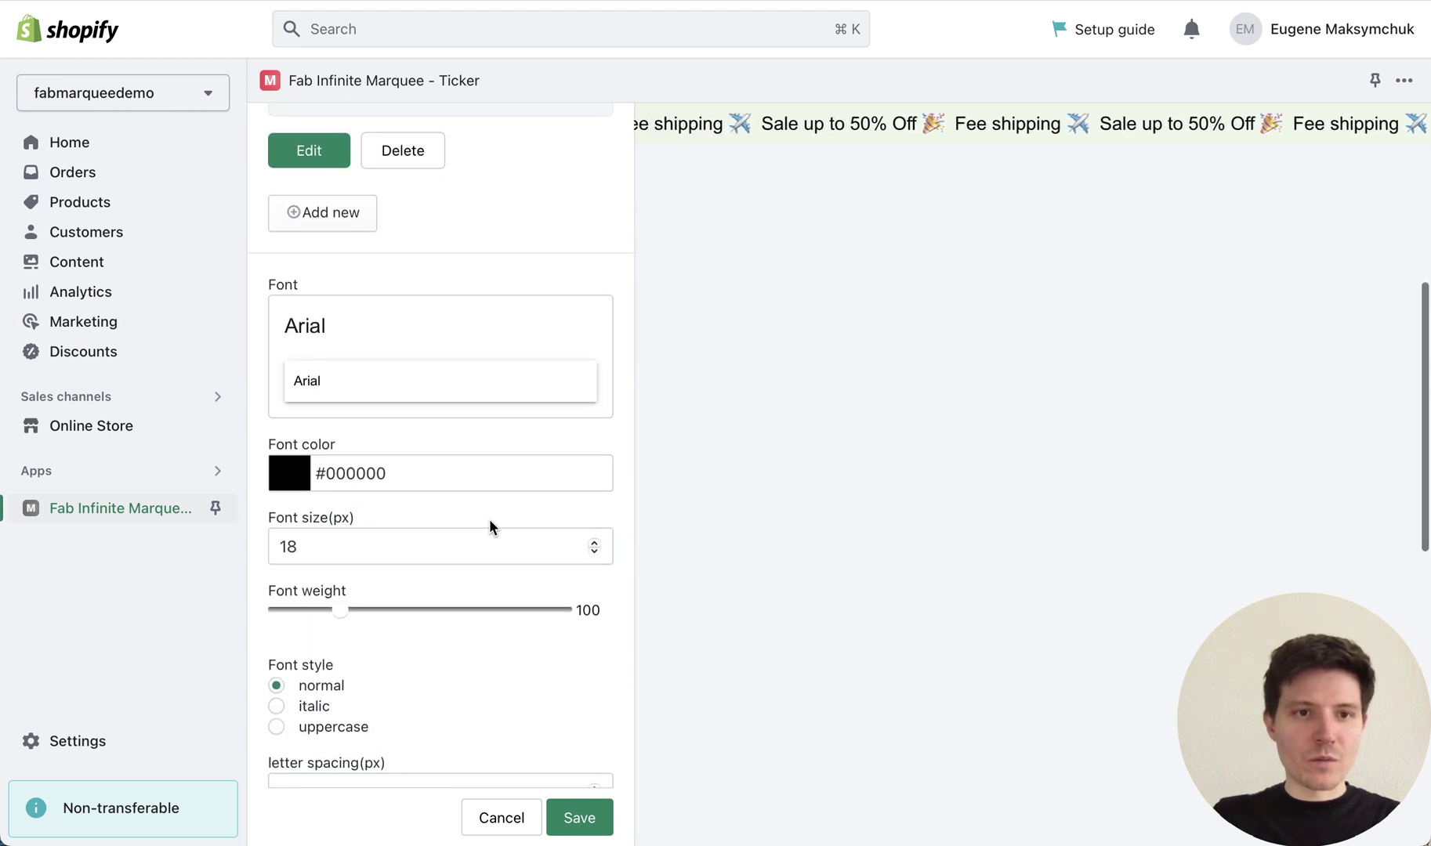
scroll(447, 488, "down", 1)
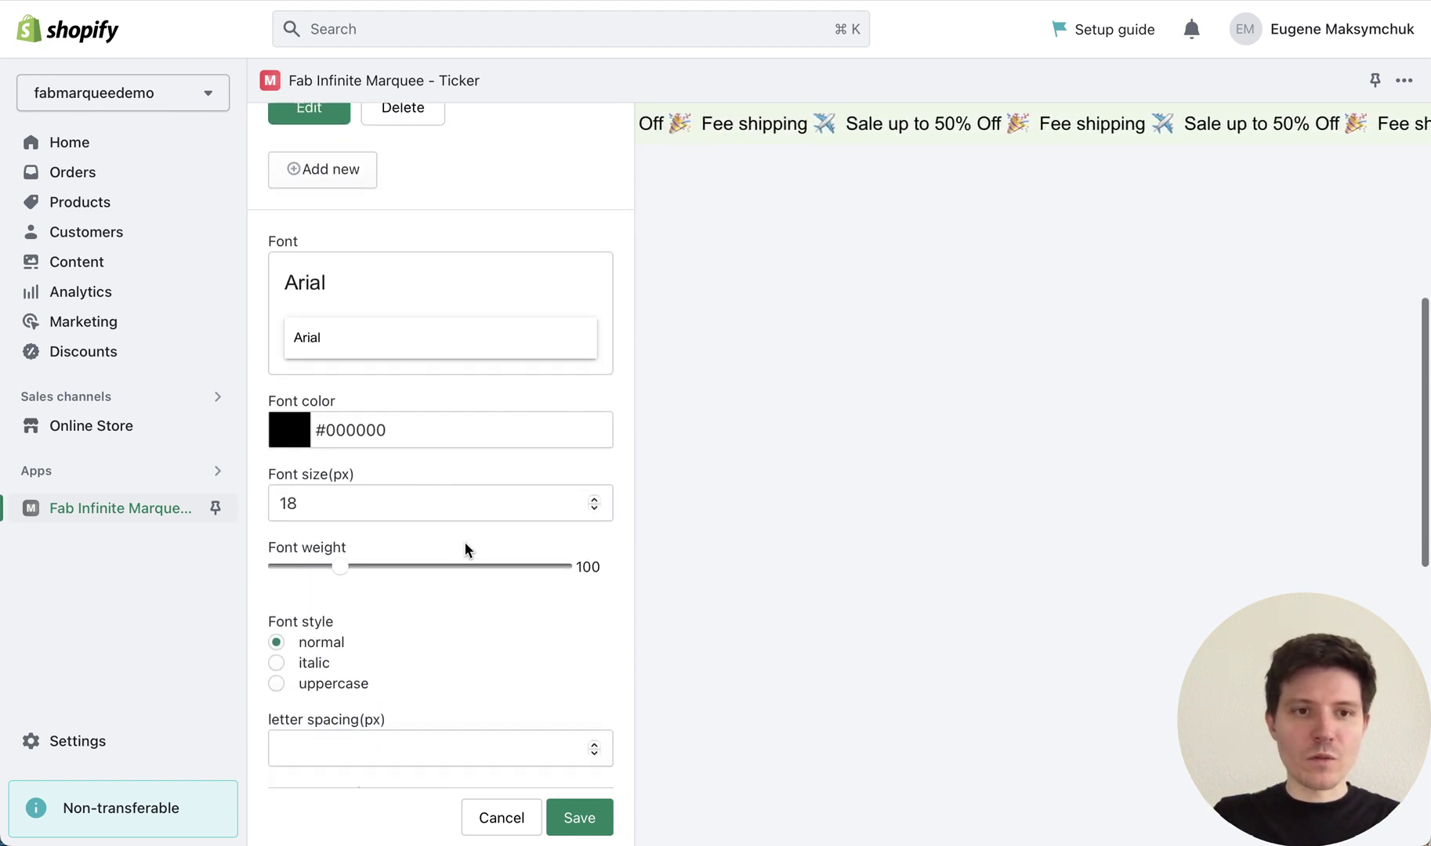
scroll(456, 599, "down", 1)
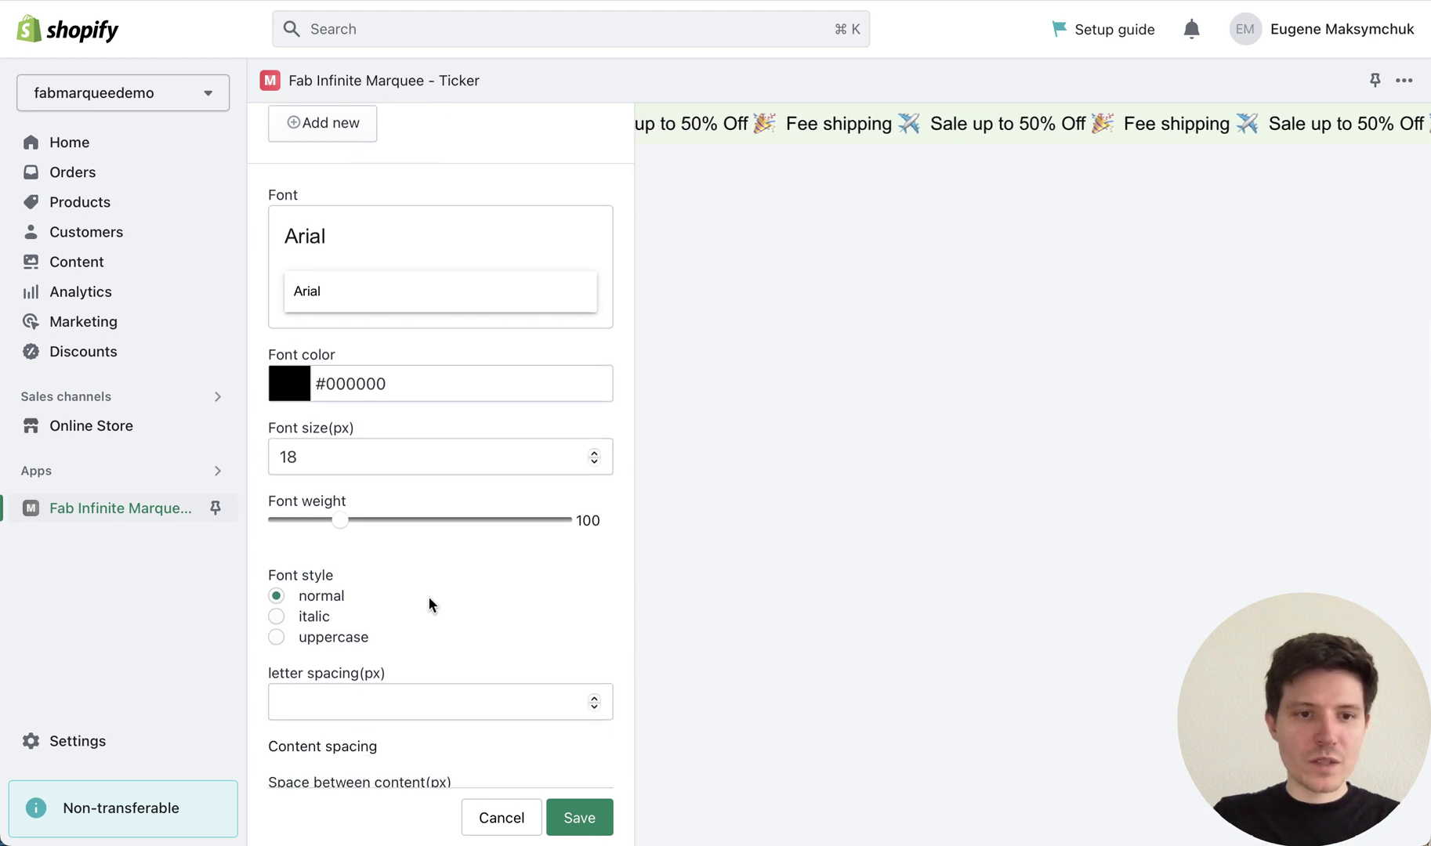
scroll(428, 596, "down", 4)
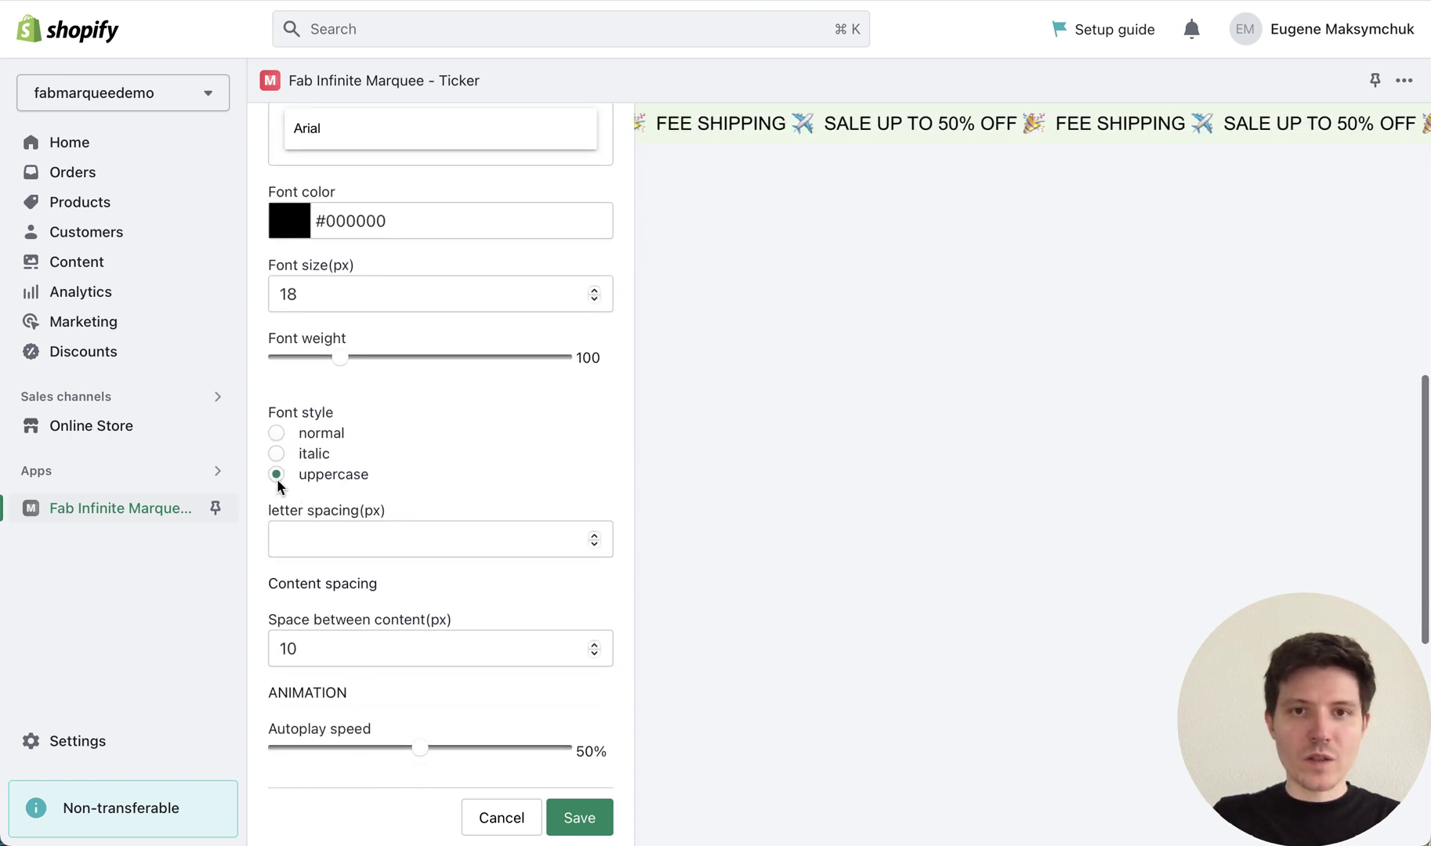
scroll(493, 588, "down", 3)
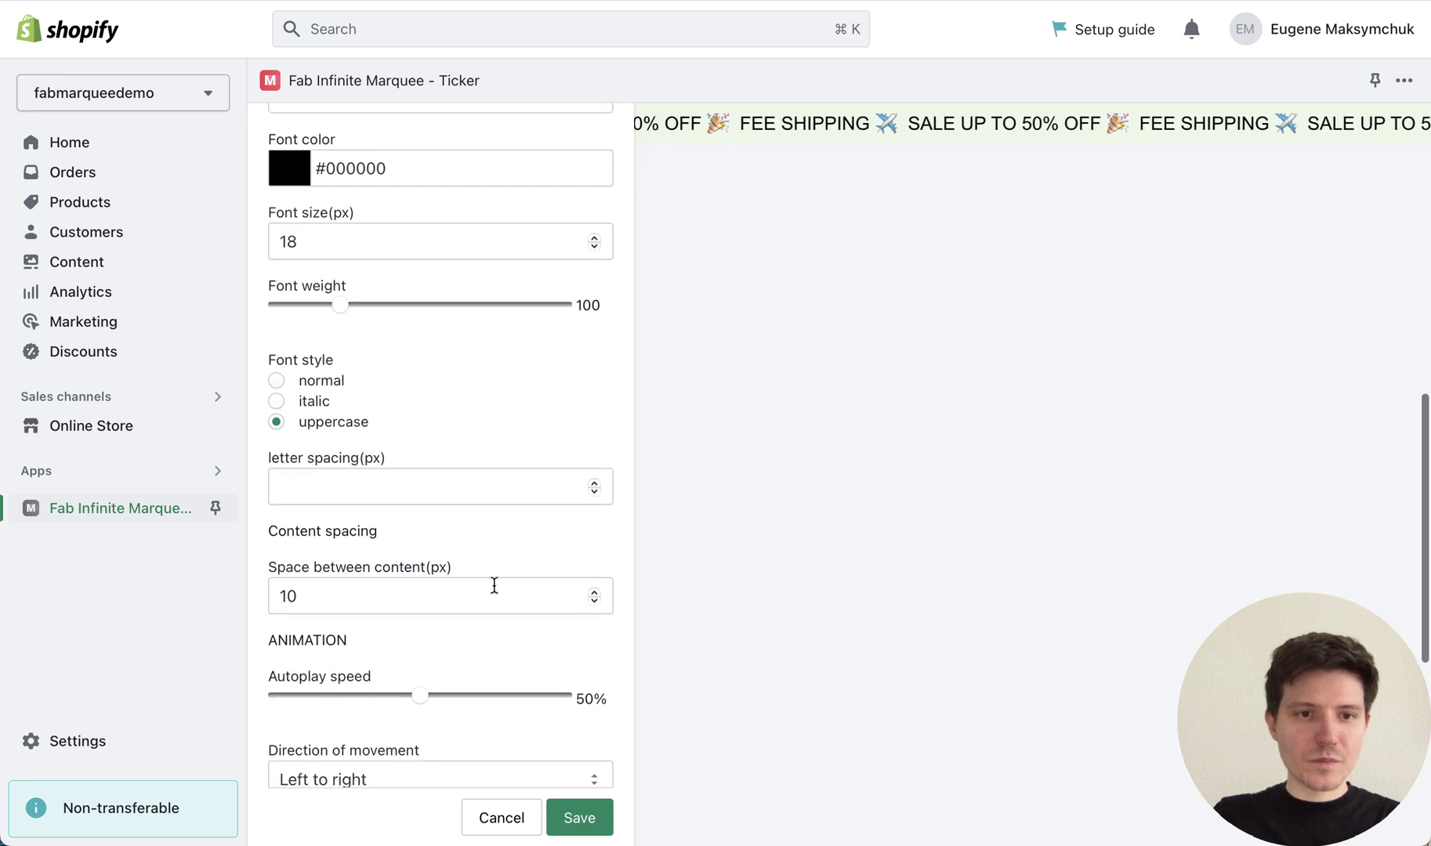
scroll(493, 588, "down", 3)
double_click(329, 402)
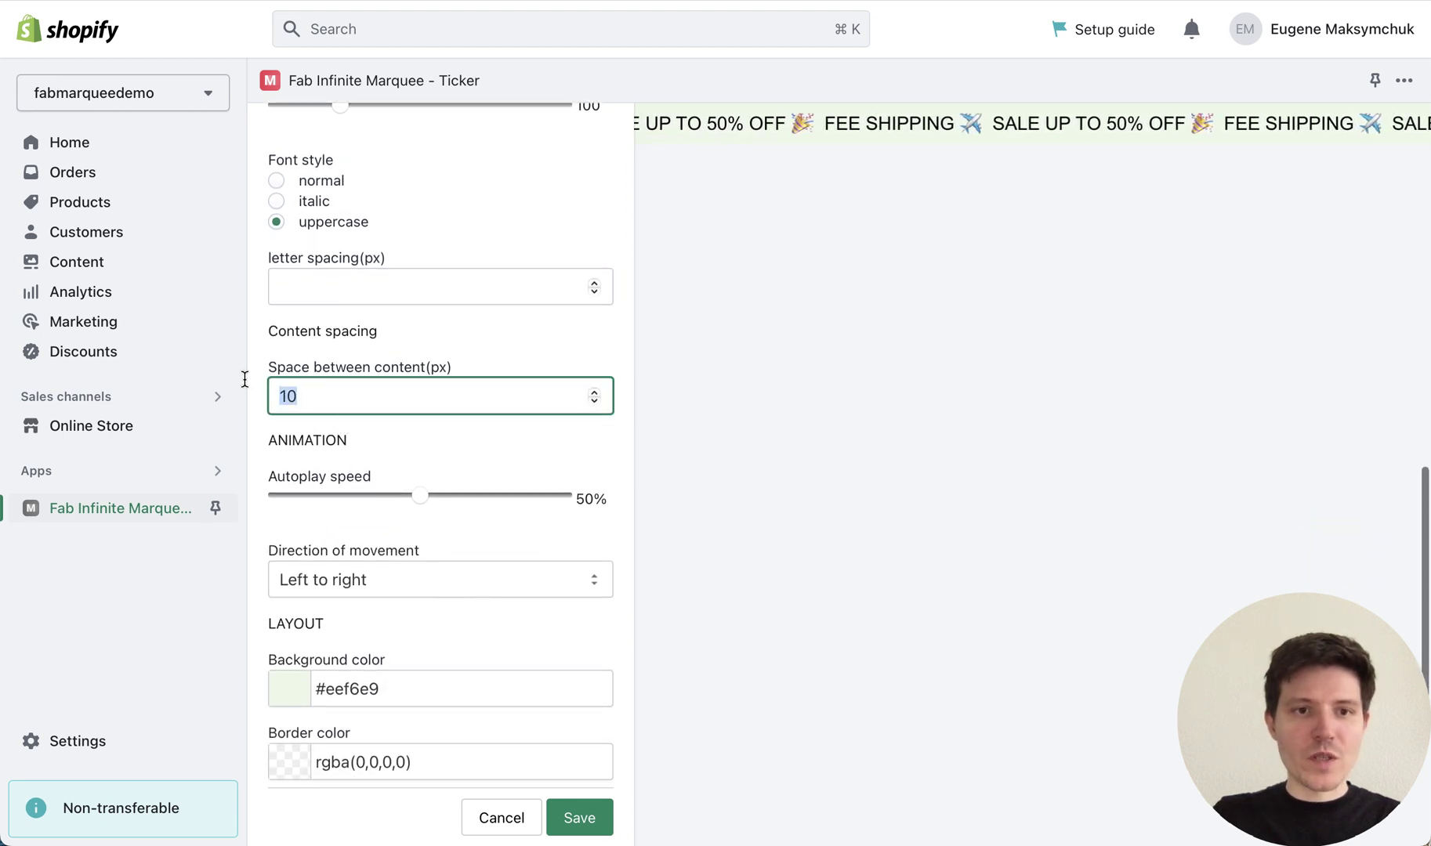
type("50")
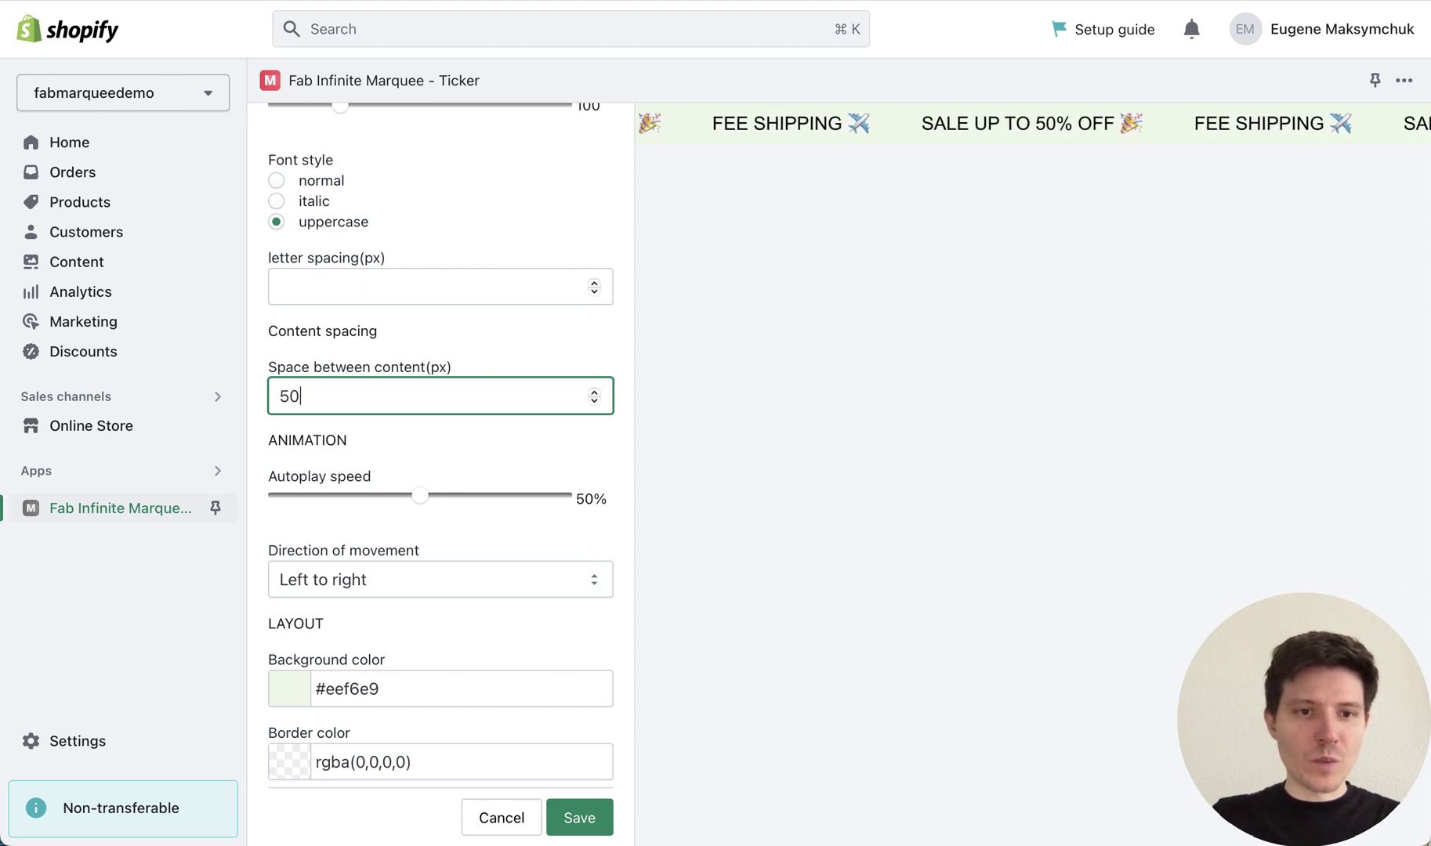
- Raise autoplay speed to 60% and make the marquee move right to left
left_click_drag(420, 494, 459, 492)
scroll(452, 576, "down", 2)
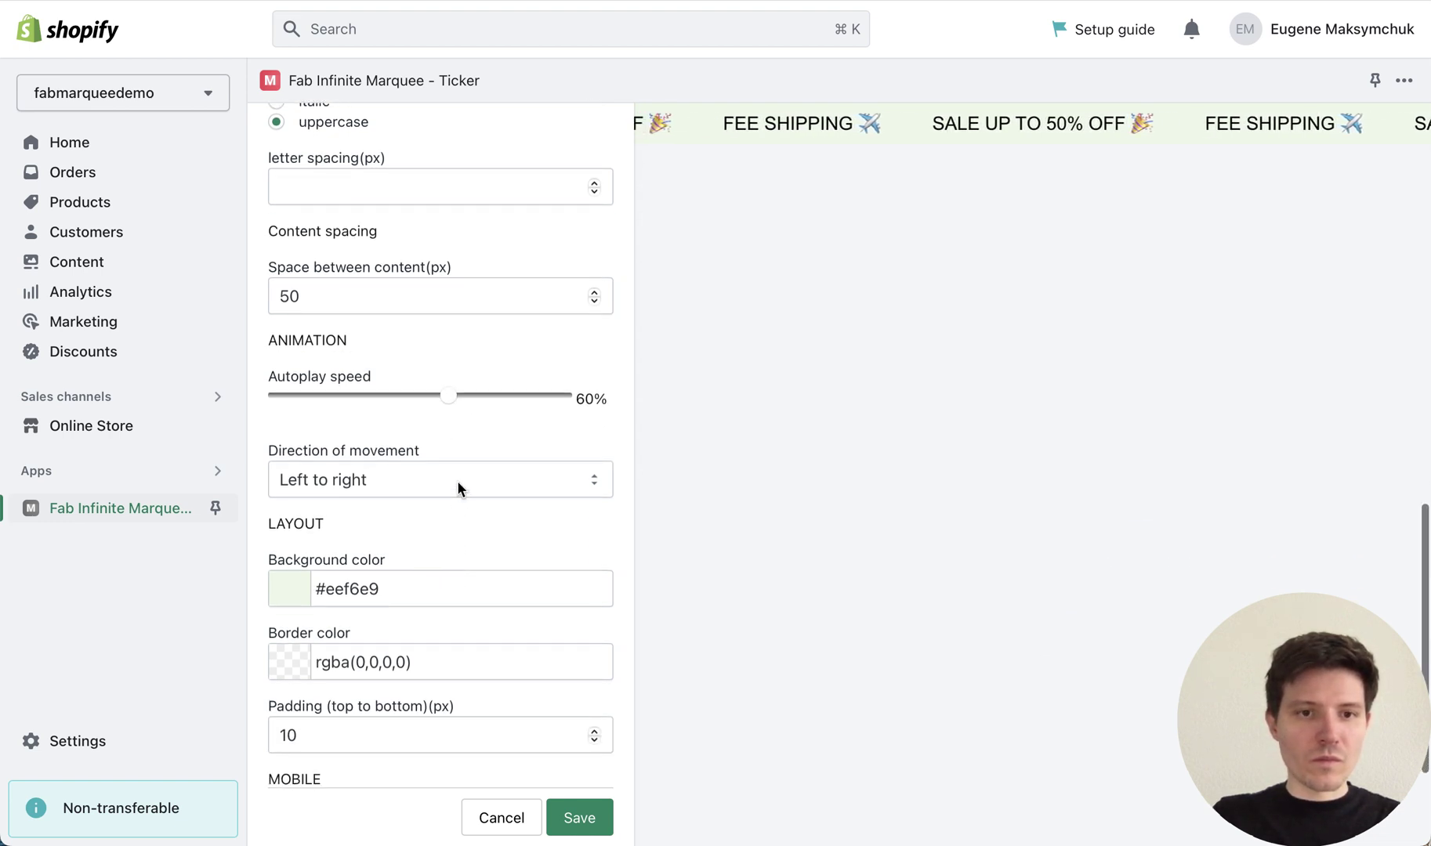
left_click(457, 481)
left_click(449, 448)
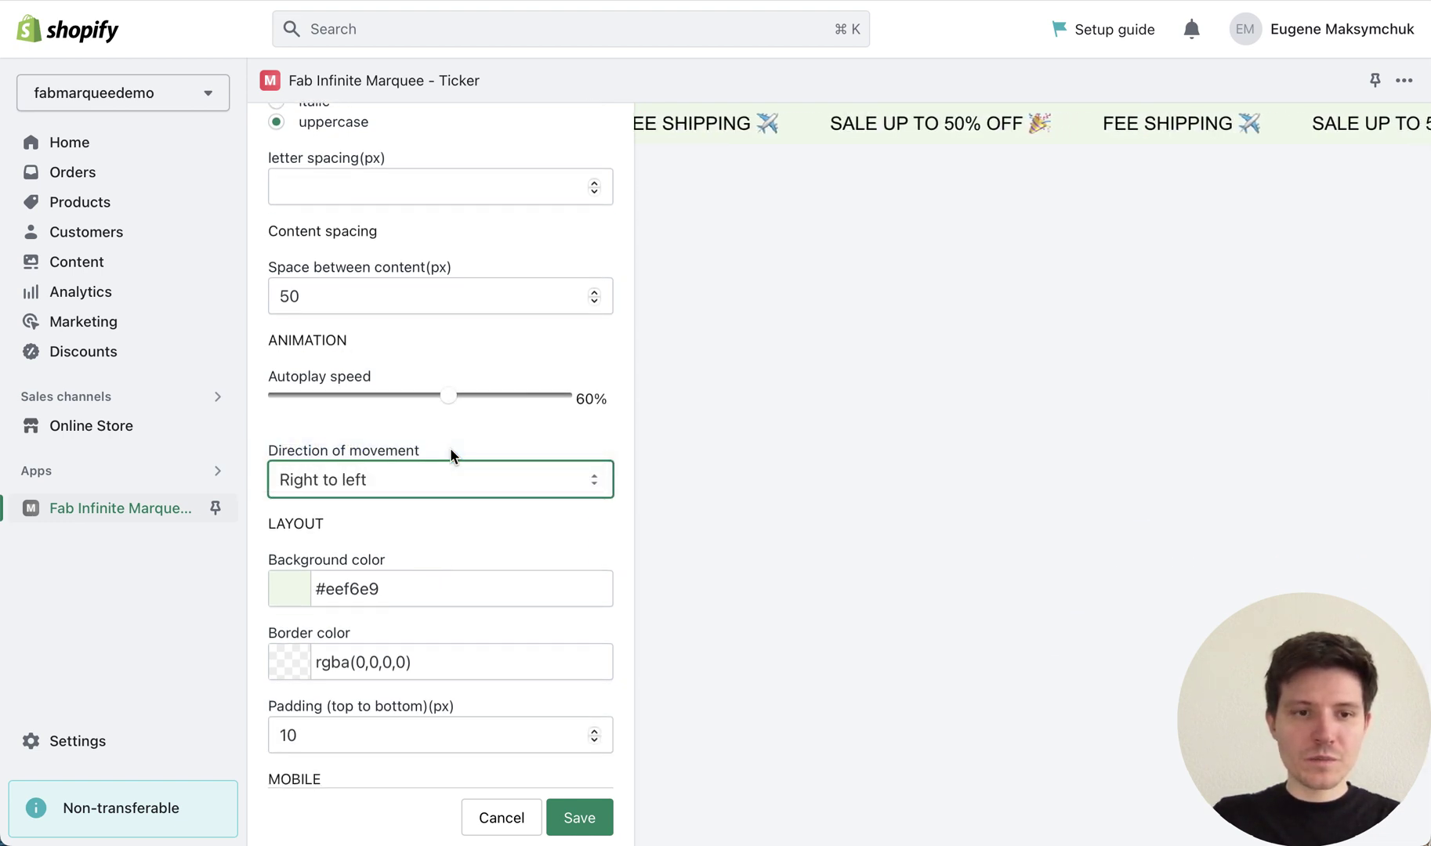
scroll(445, 571, "down", 3)
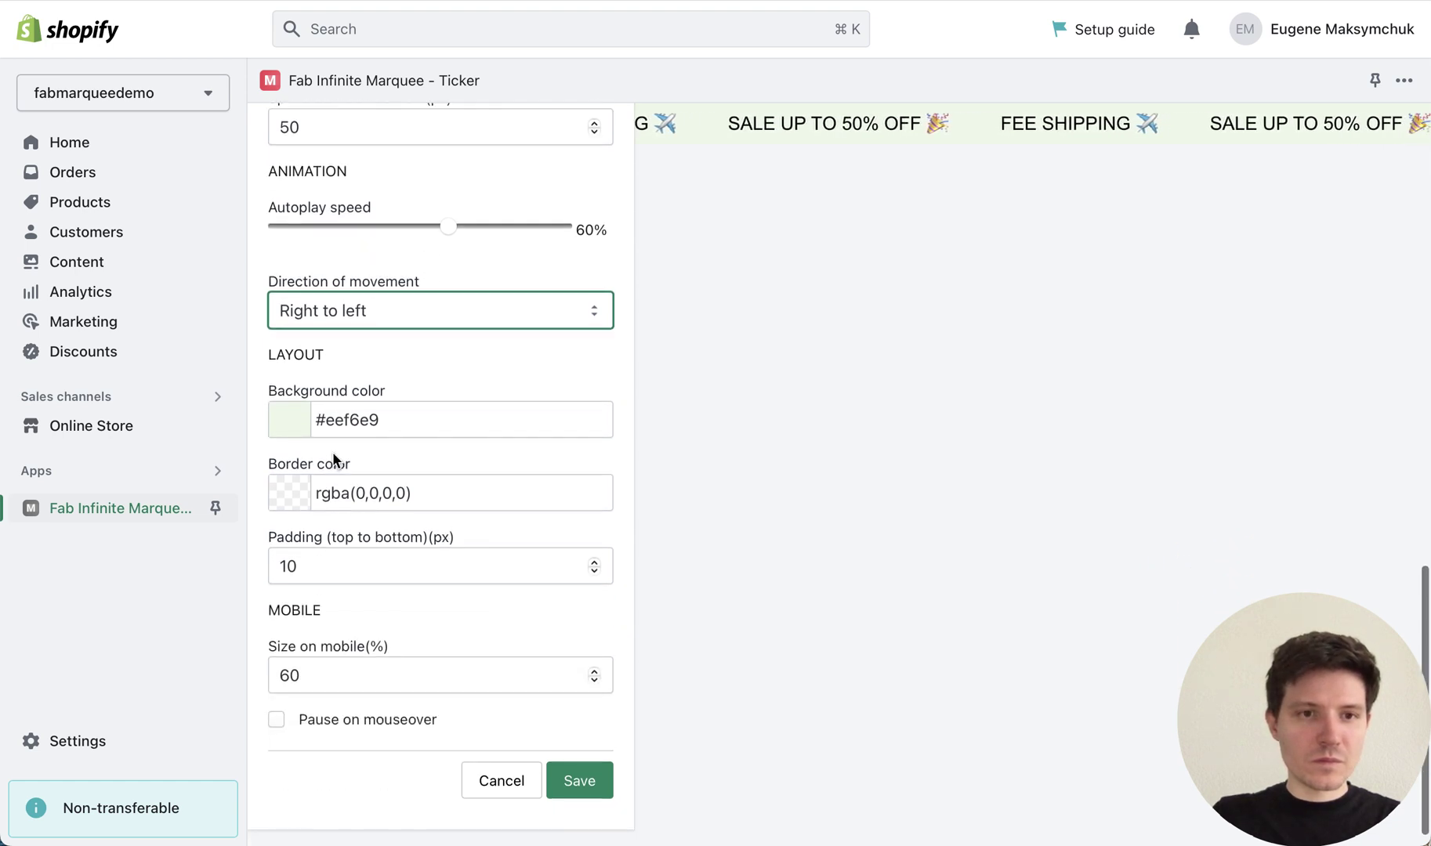
- Change the marquee background to light peach #FFD9A8, rgba(255,217,168,1)
left_click(298, 430)
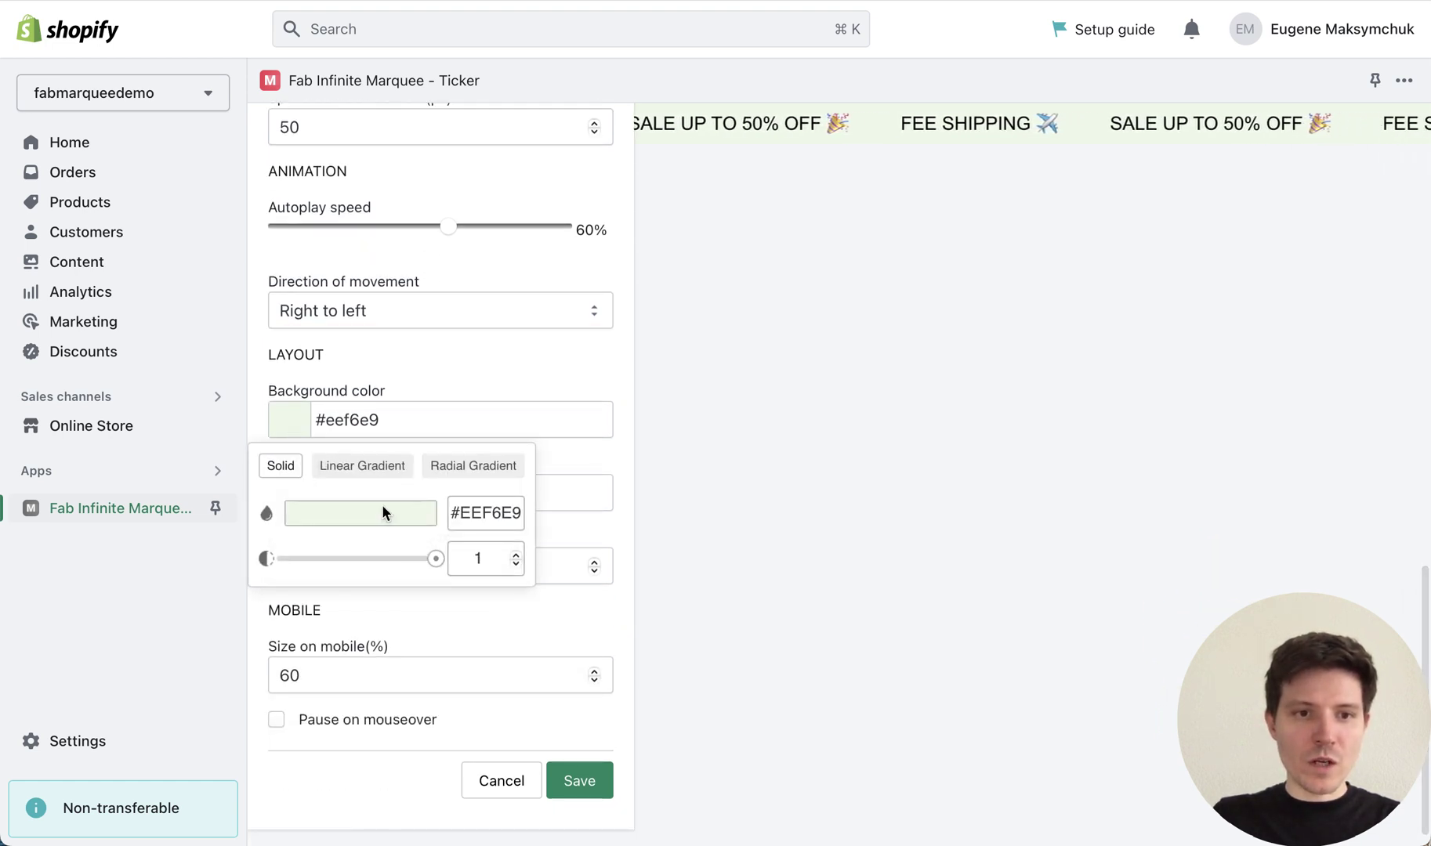
left_click(364, 520)
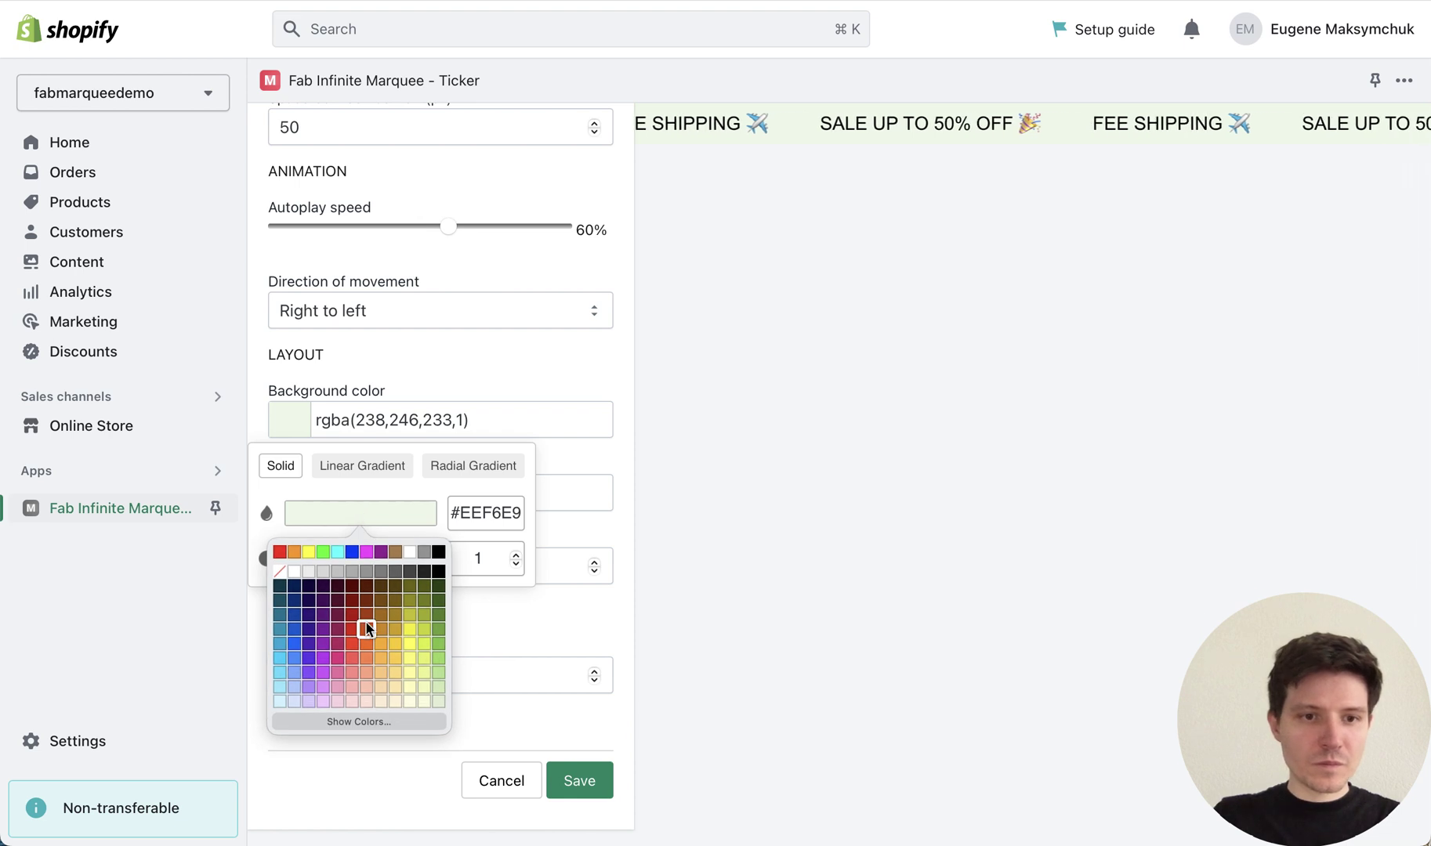
left_click(362, 673)
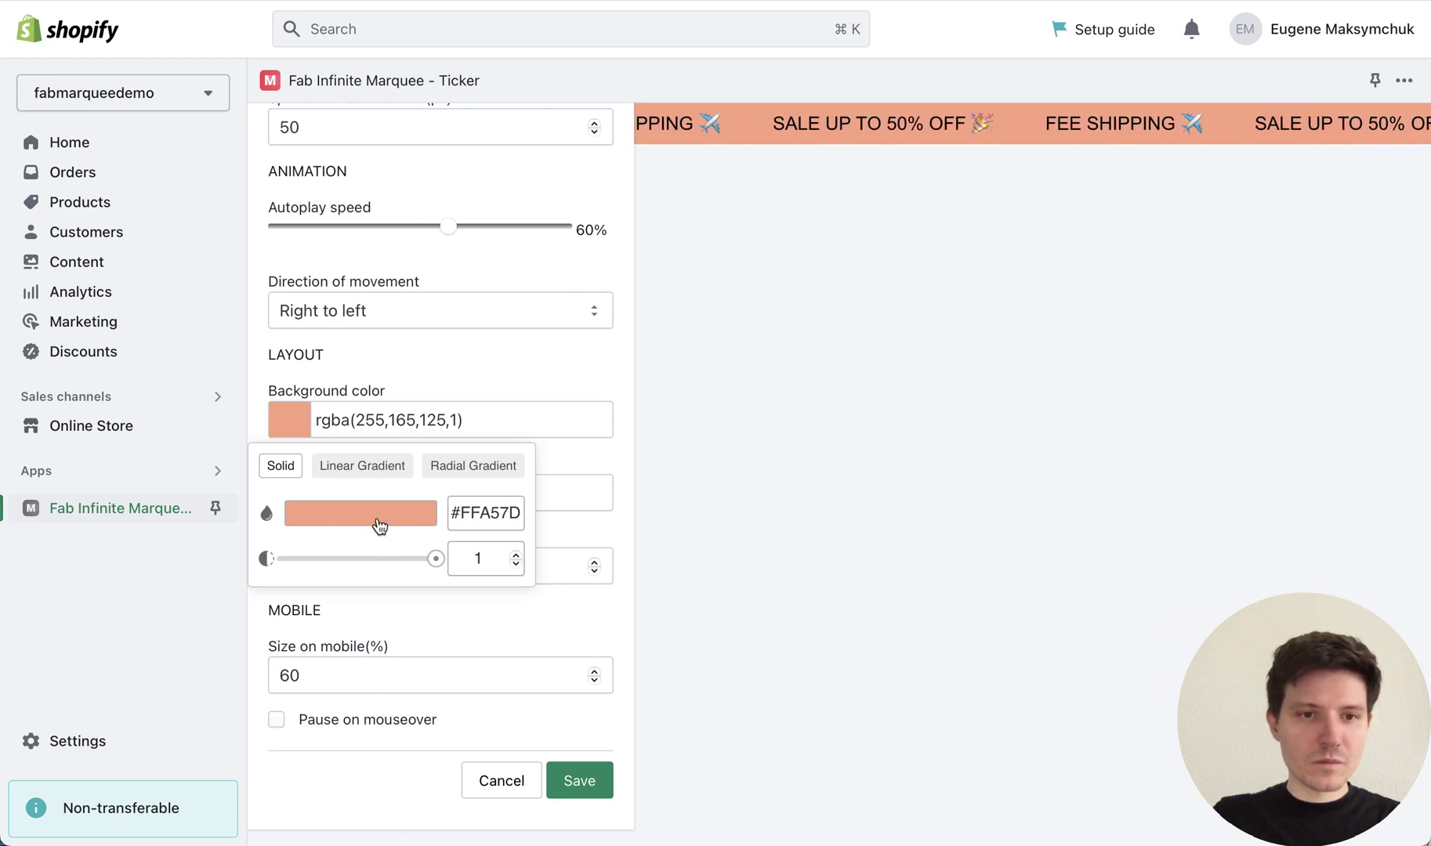
left_click(379, 520)
left_click(380, 685)
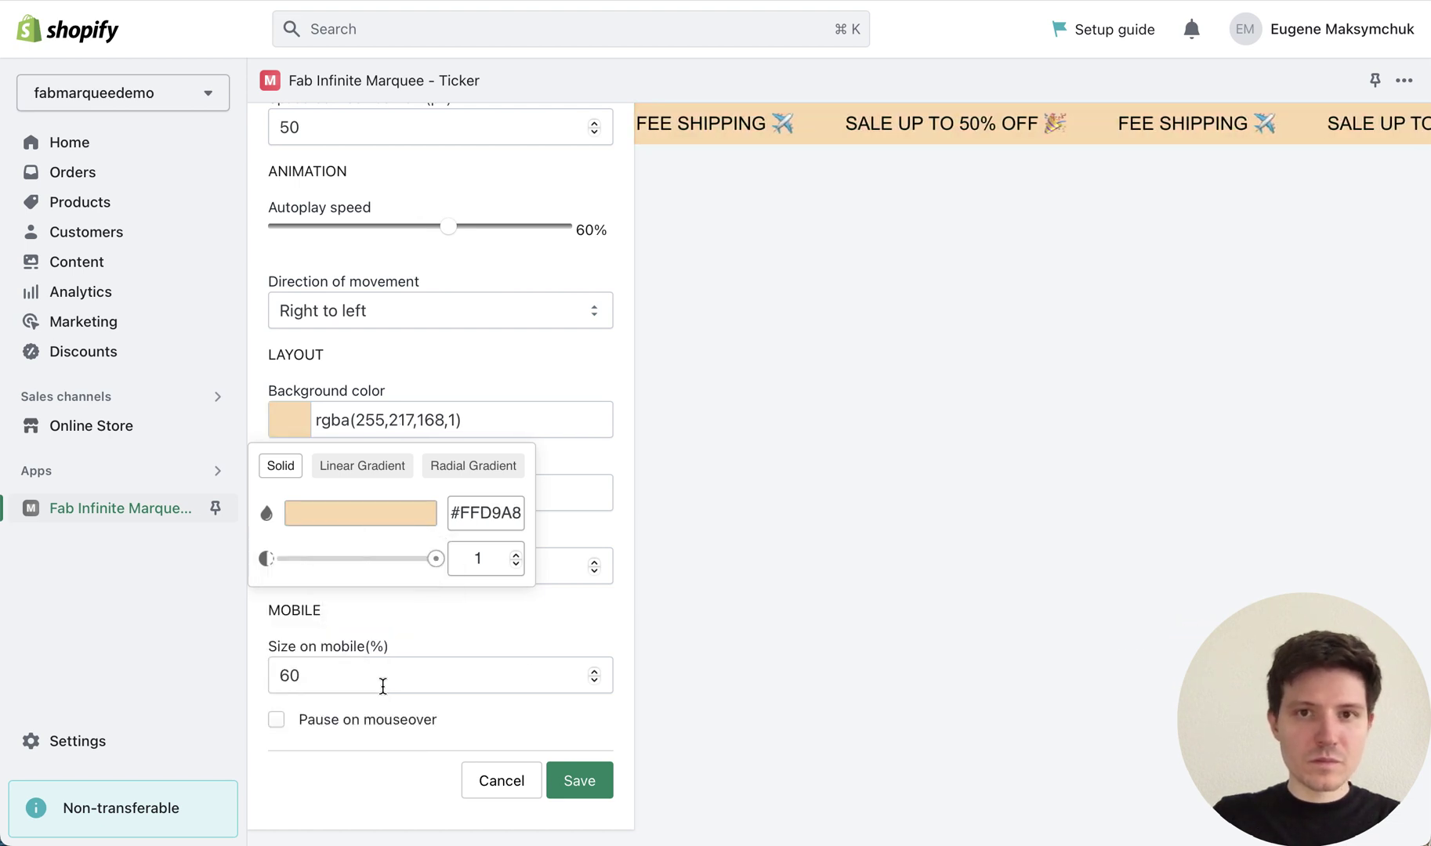
left_click(574, 369)
scroll(573, 367, "down", 1)
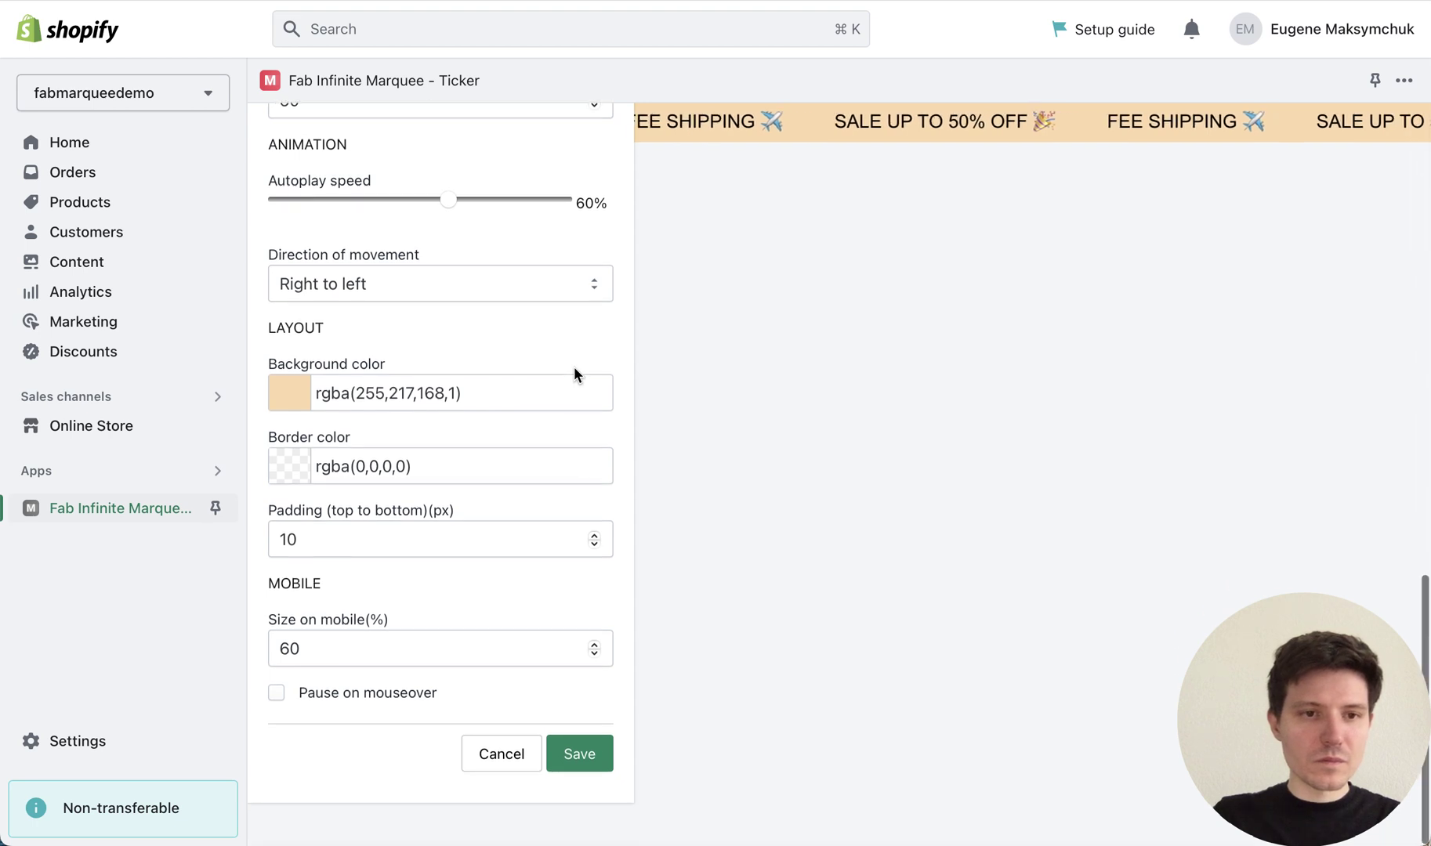
- Set the top-to-bottom padding to 20 px
left_click(313, 546)
key("super+a")
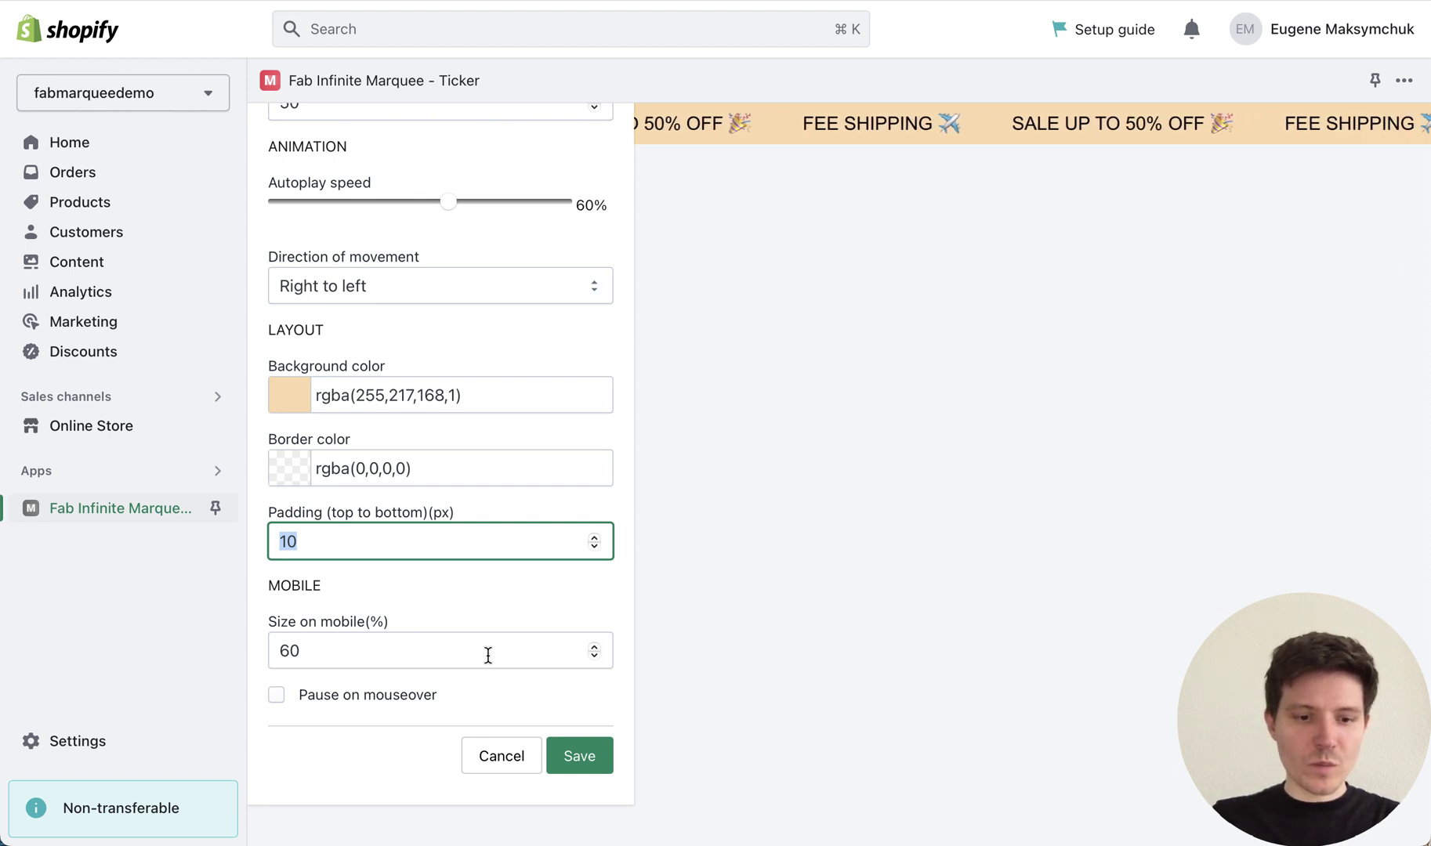
type("40")
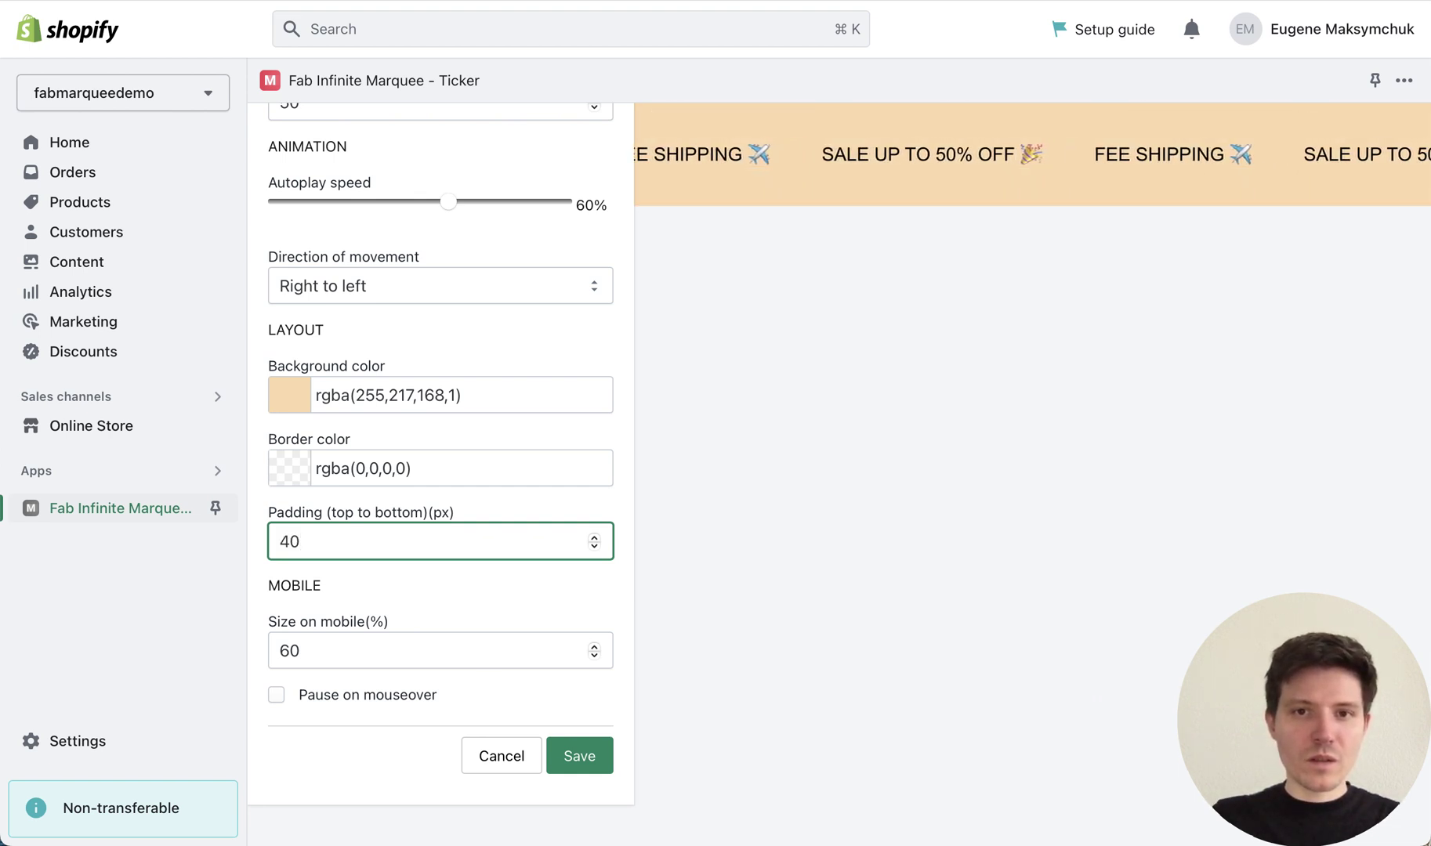
double_click(348, 546)
key("BackSpace")
type("20")
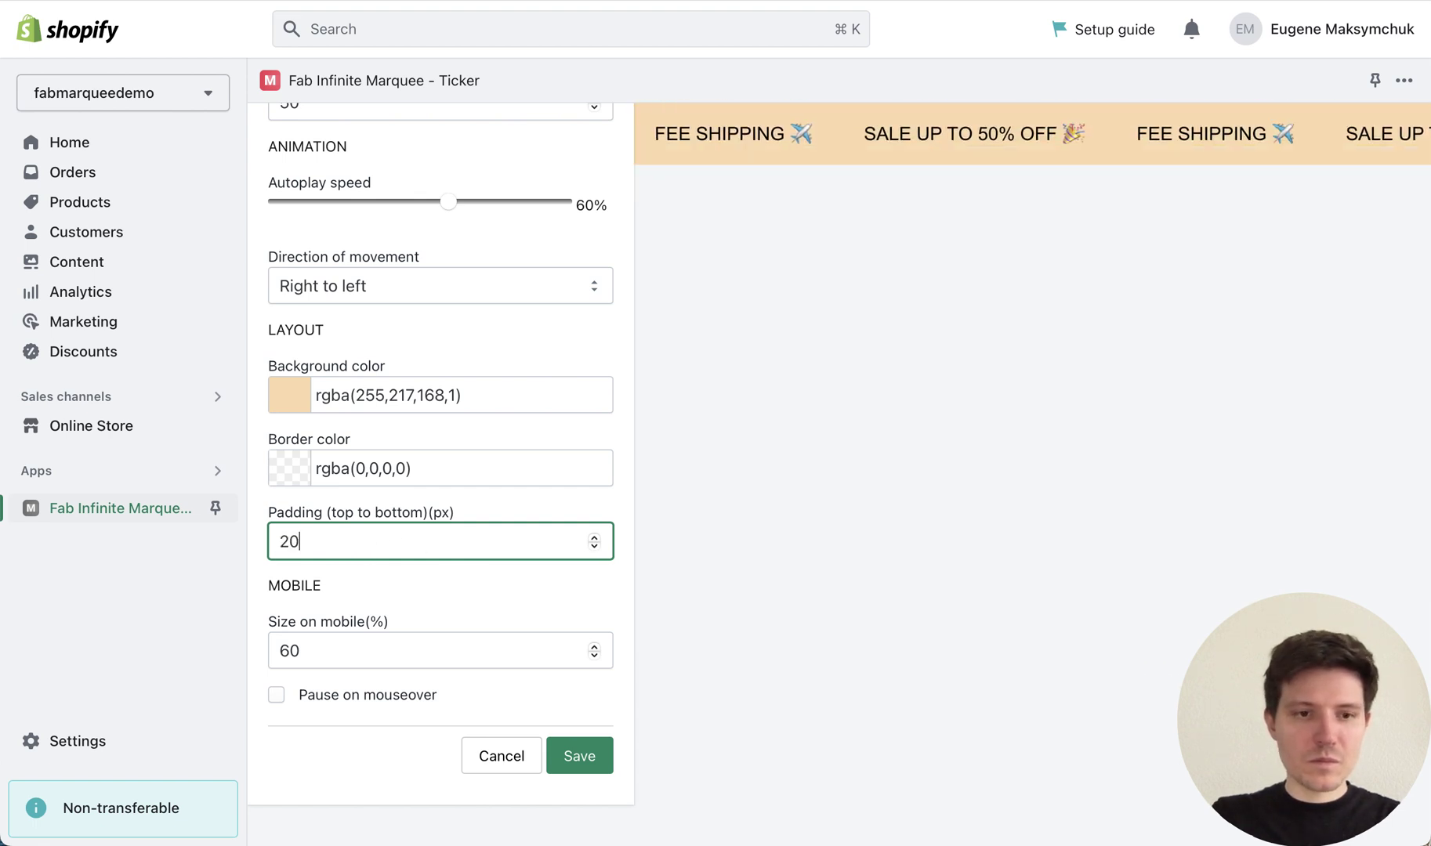
- Turn on pause on mouseover and save the Sliding text marquee
left_click(276, 695)
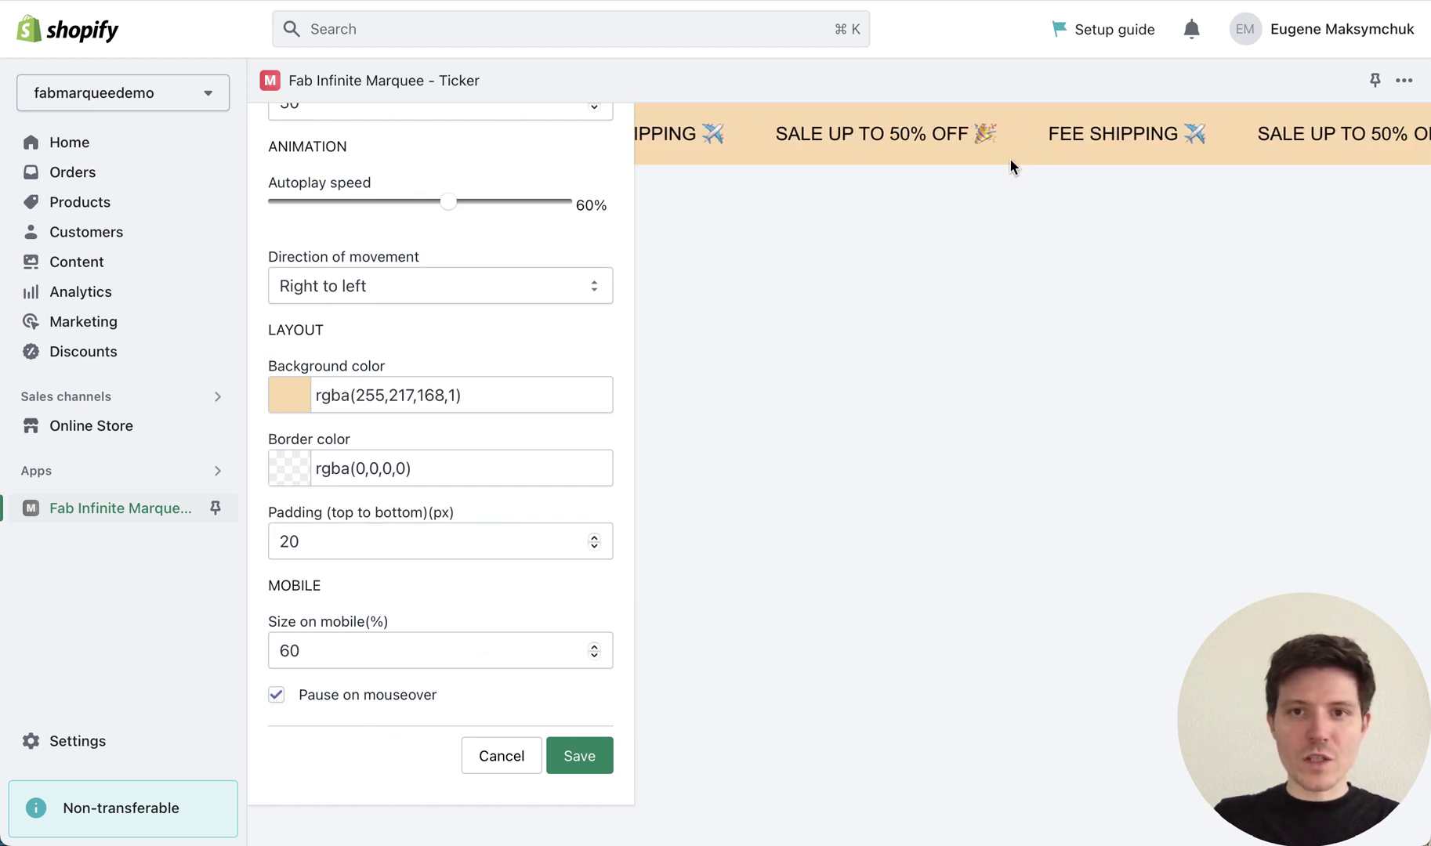
scroll(524, 577, "up", 3)
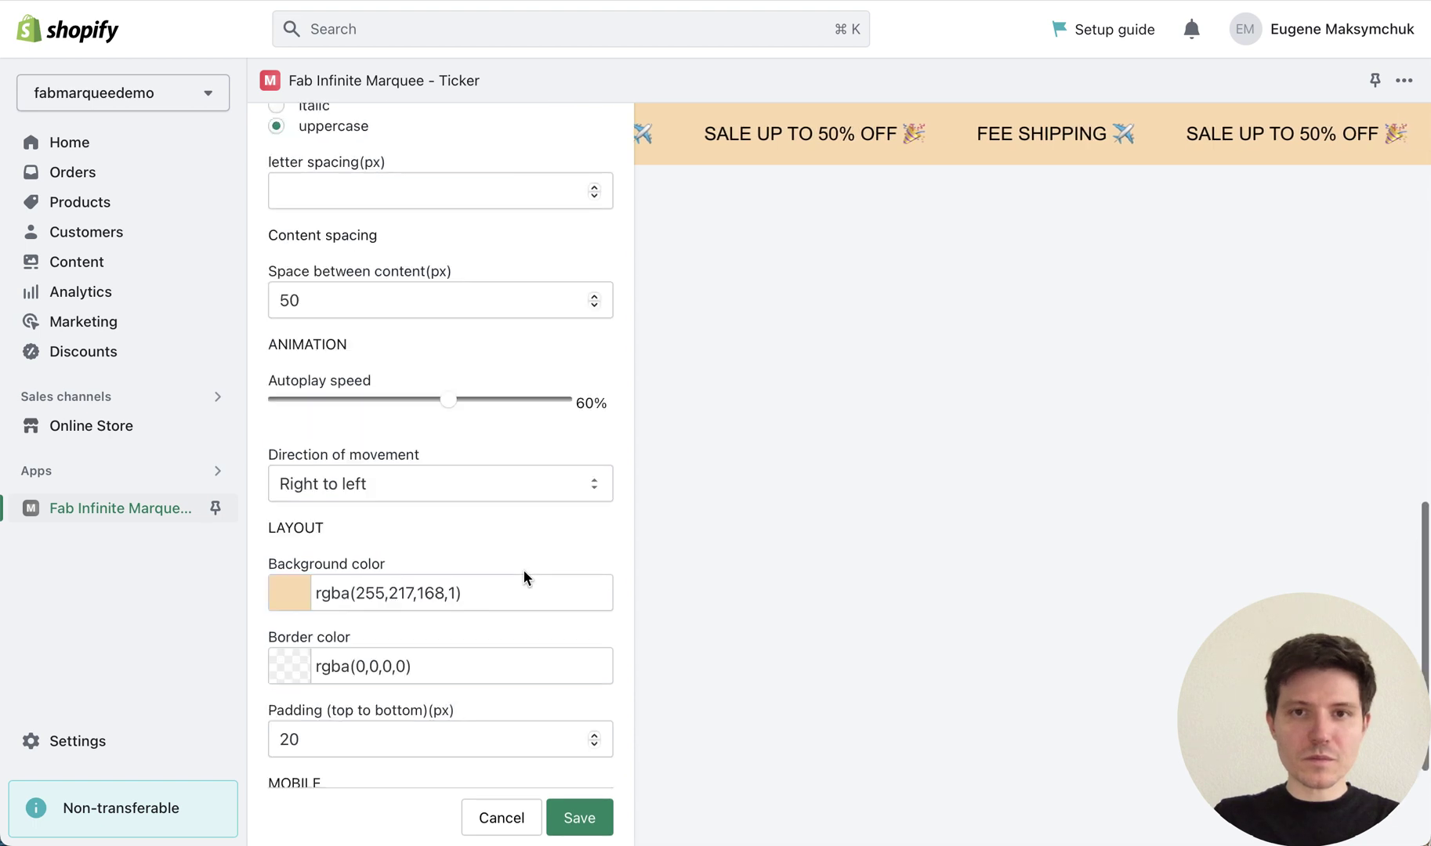
scroll(523, 575, "up", 10)
left_click(579, 818)
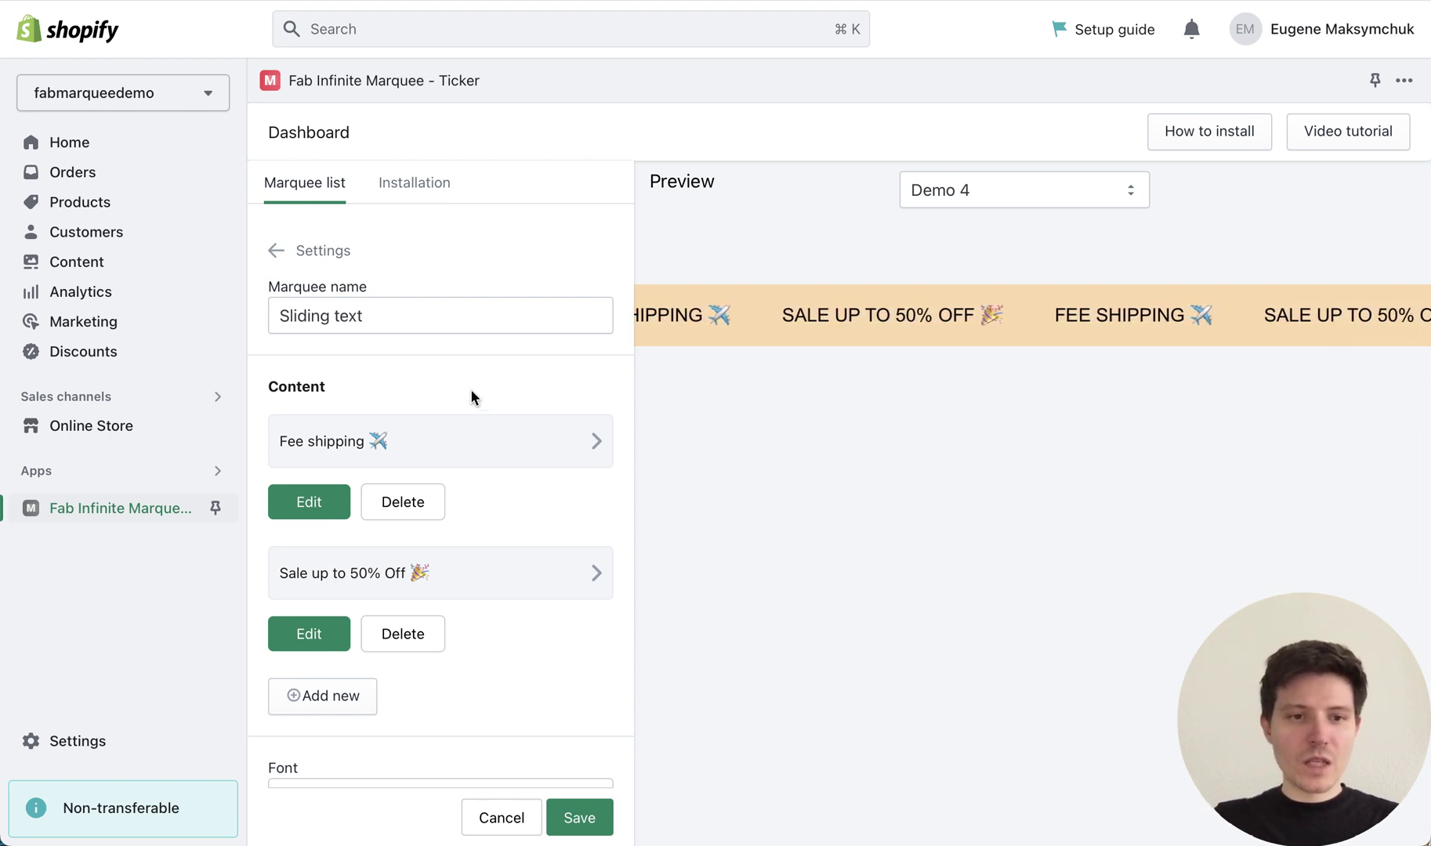
- On the Installation tab, select the Sliding text marquee with Custom Placement
left_click(406, 192)
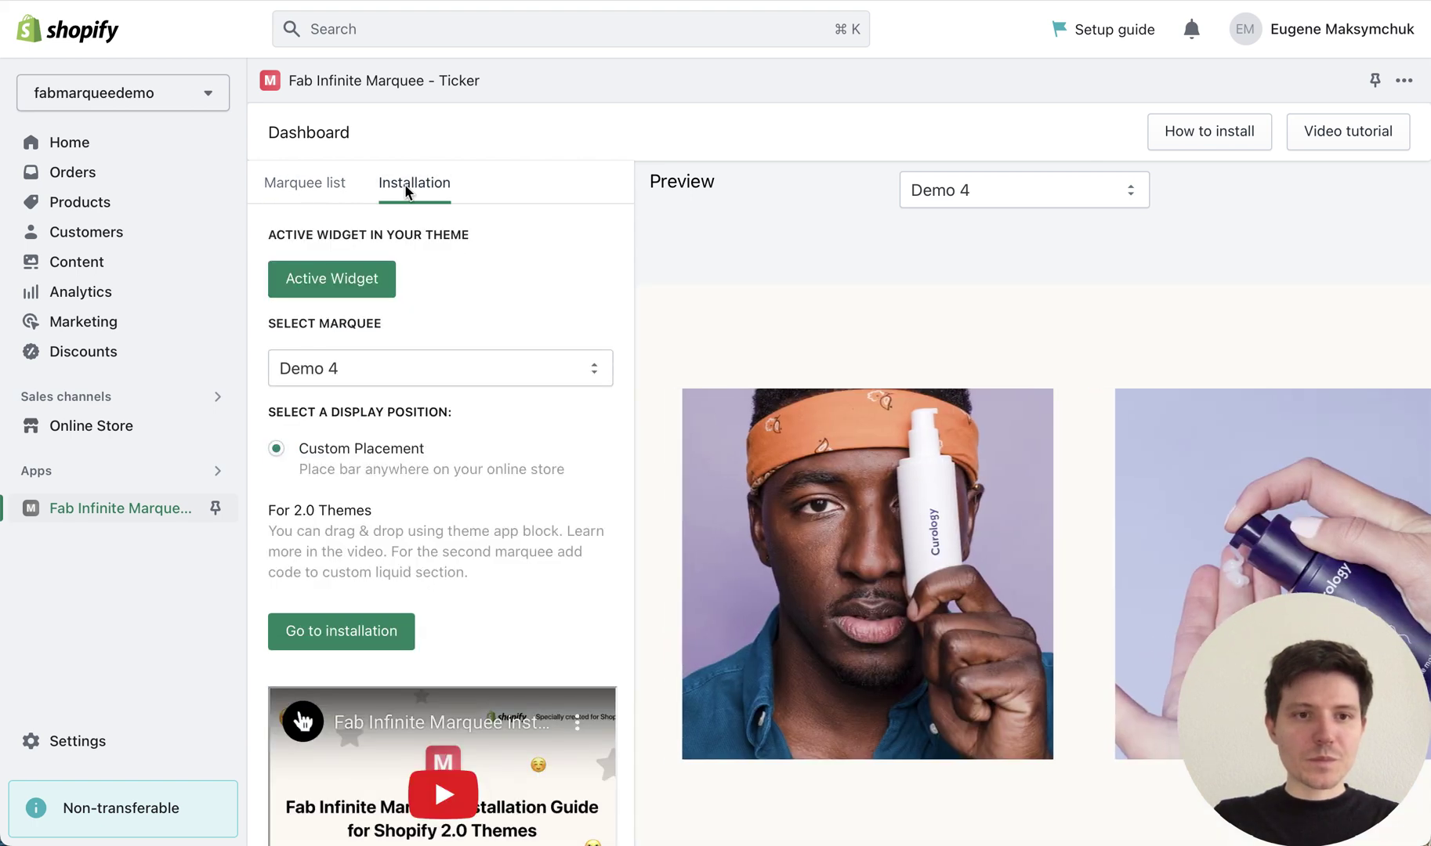
left_click(434, 368)
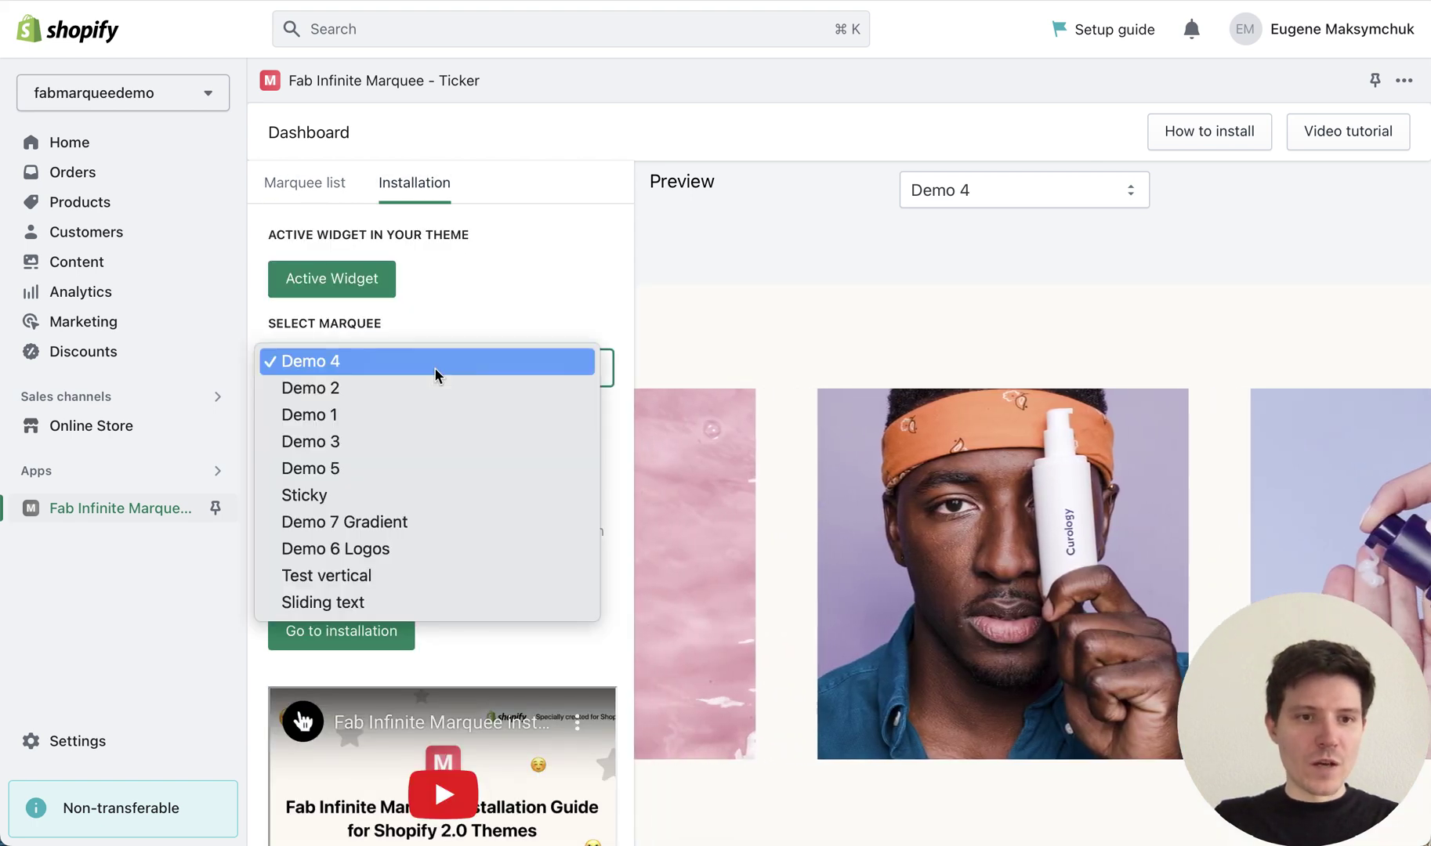
left_click(383, 602)
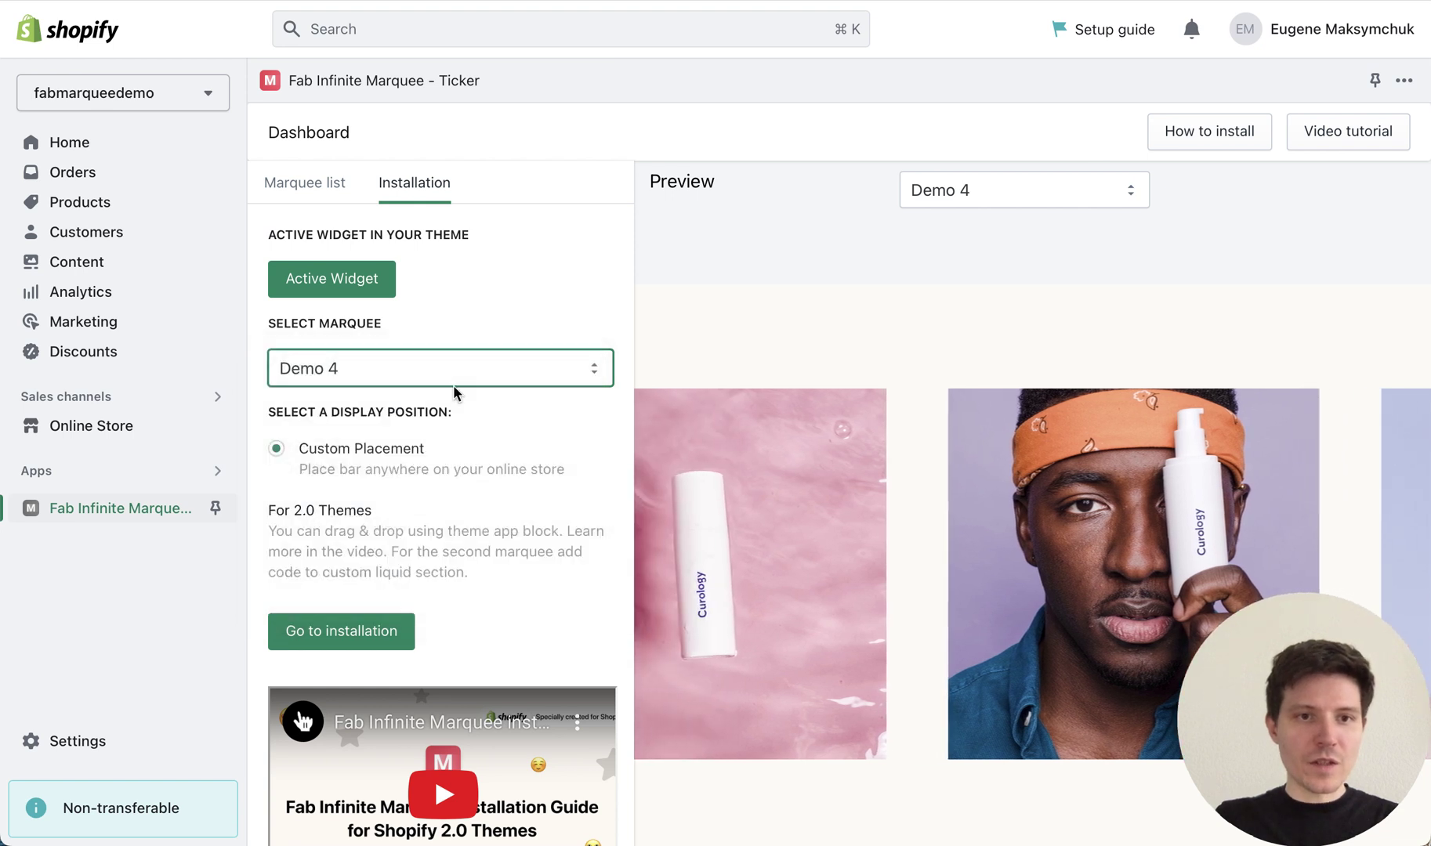
left_click(276, 450)
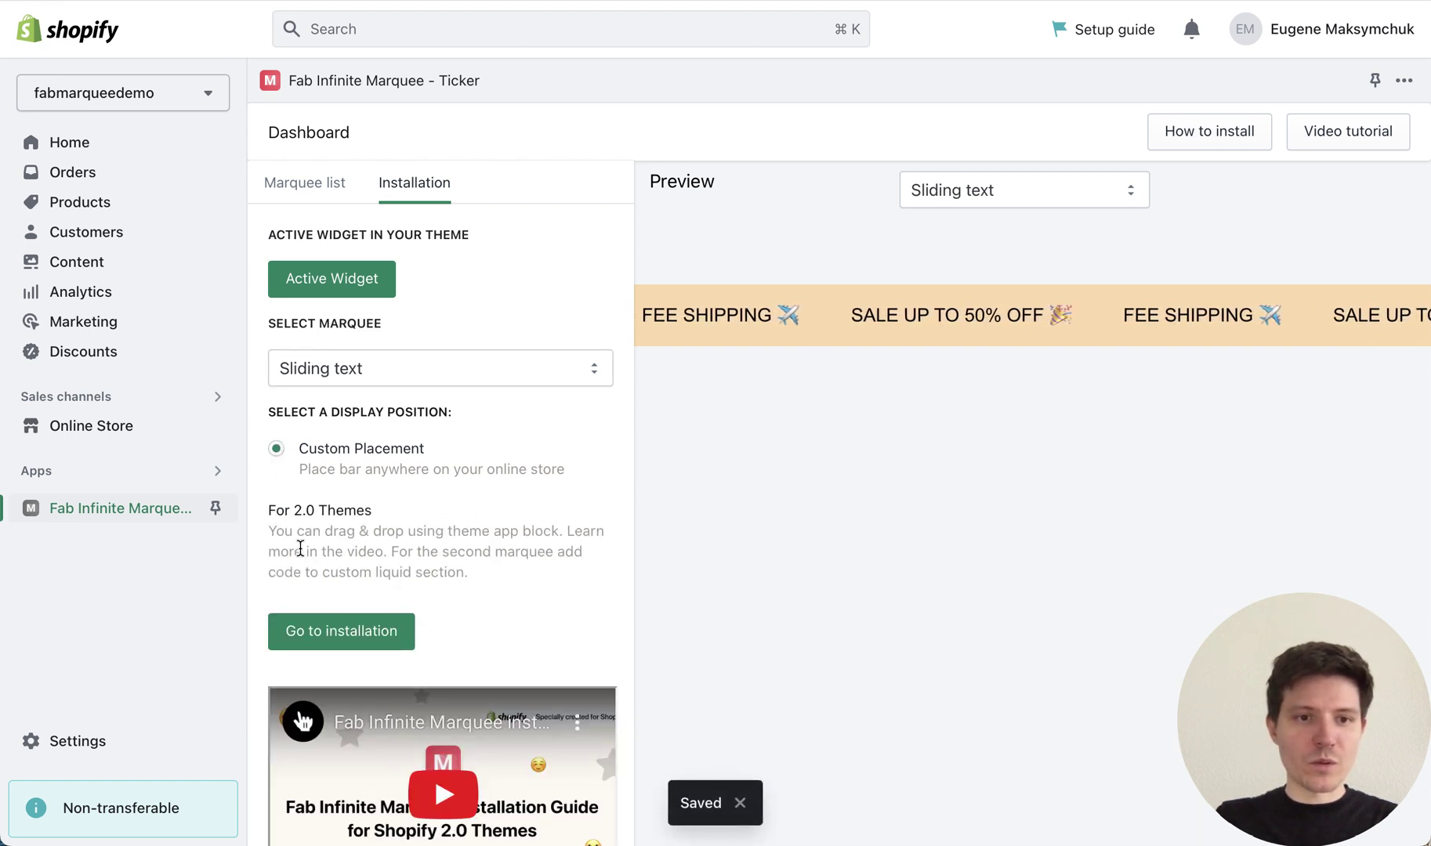
scroll(431, 477, "down", 3)
scroll(431, 477, "down", 5)
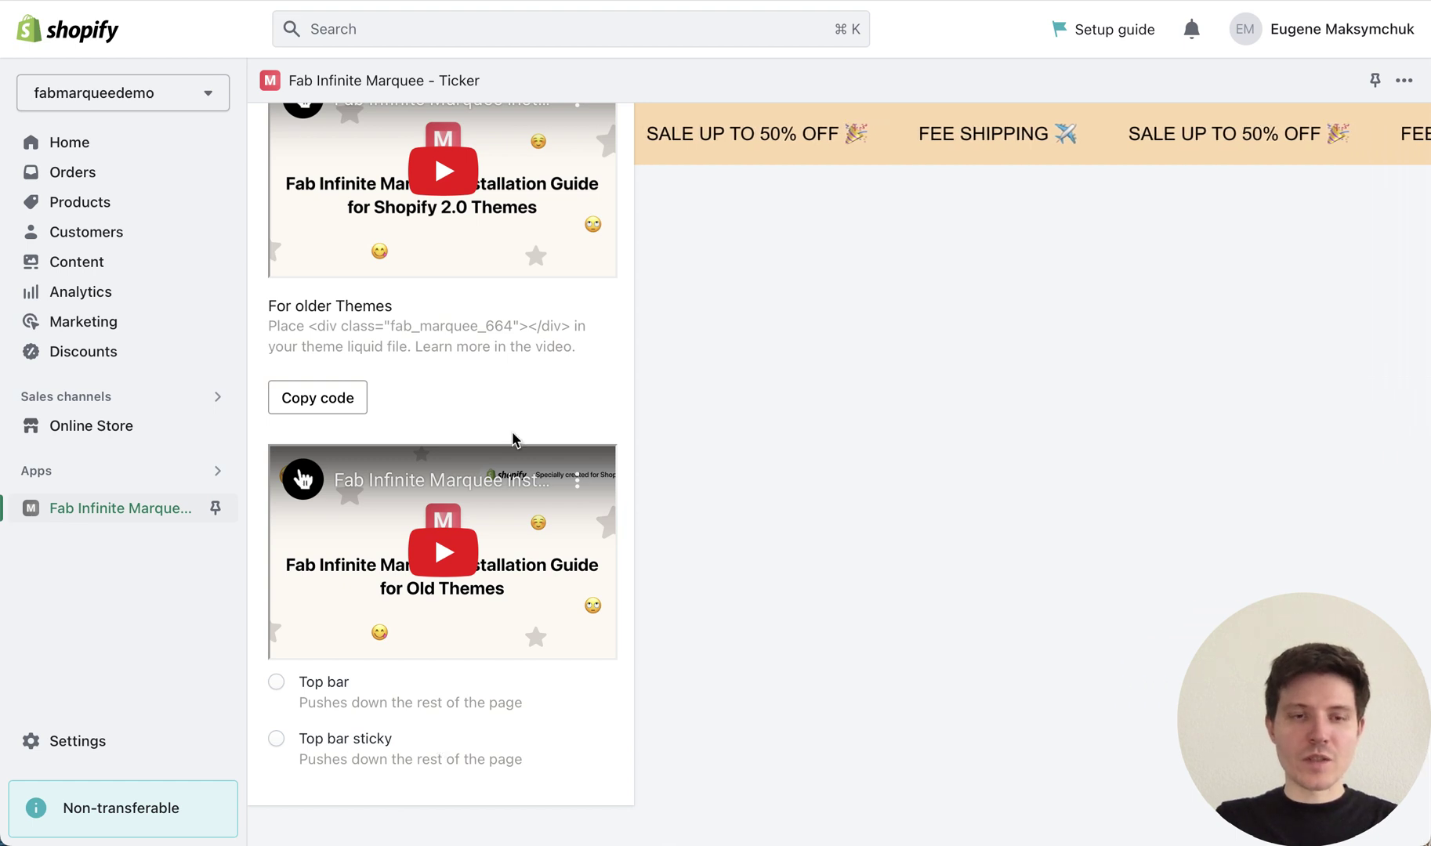
scroll(514, 439, "up", 8)
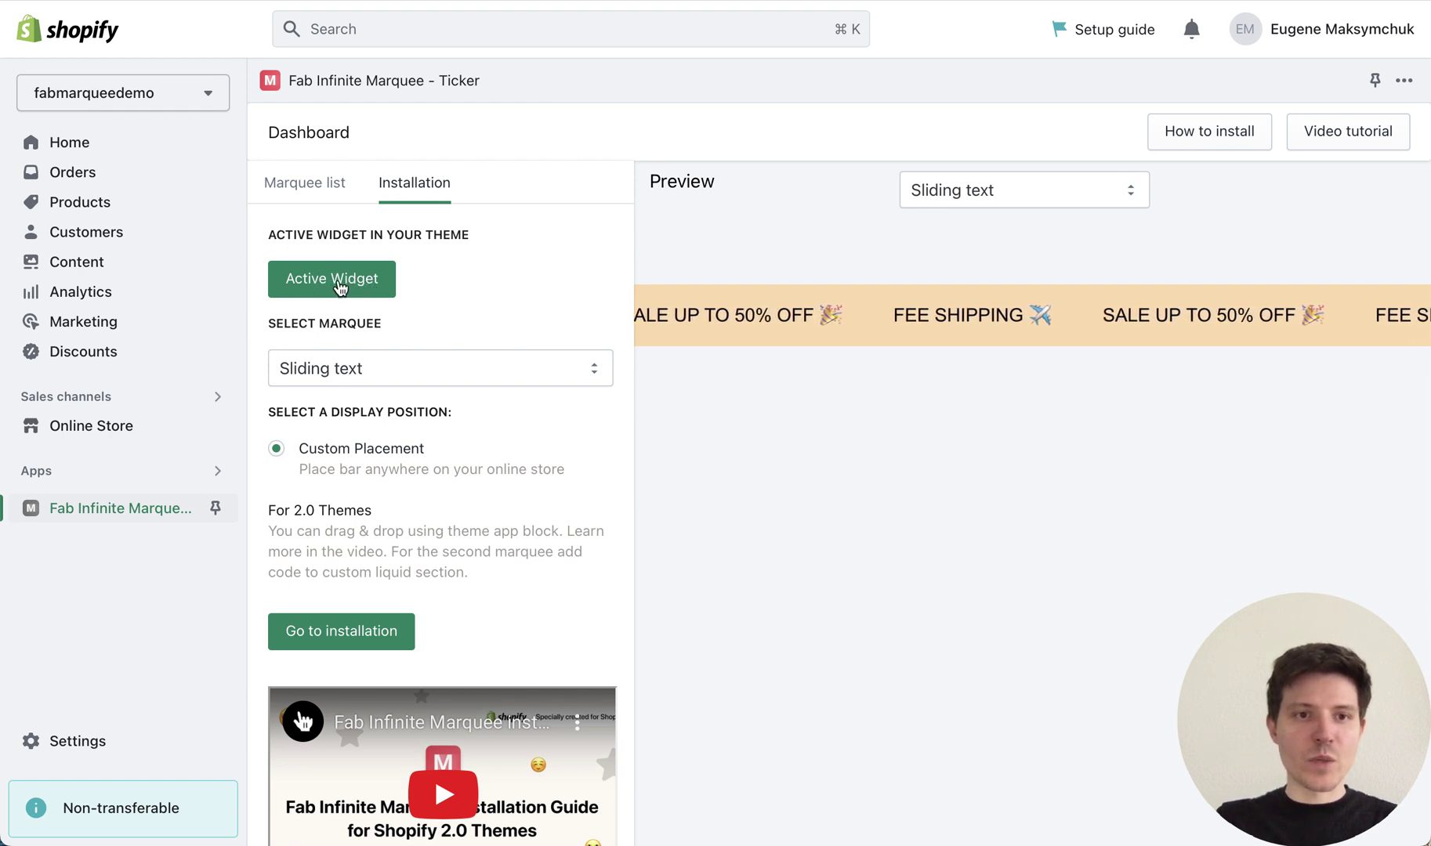
left_click(338, 288)
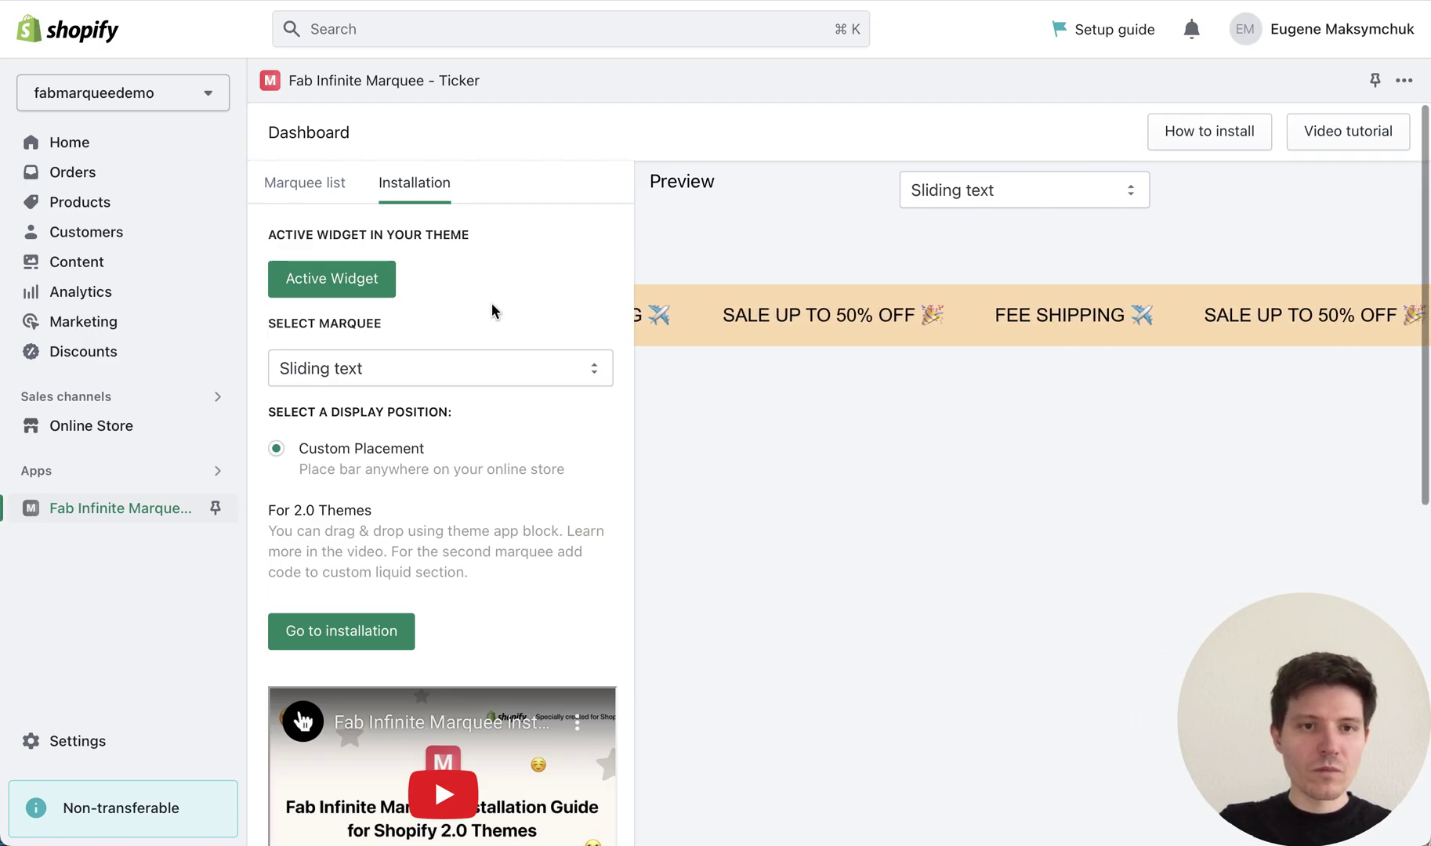
- Copy the marquee embed code from For older Themes and open the Home page theme editor
scroll(483, 434, "down", 1)
scroll(483, 434, "down", 6)
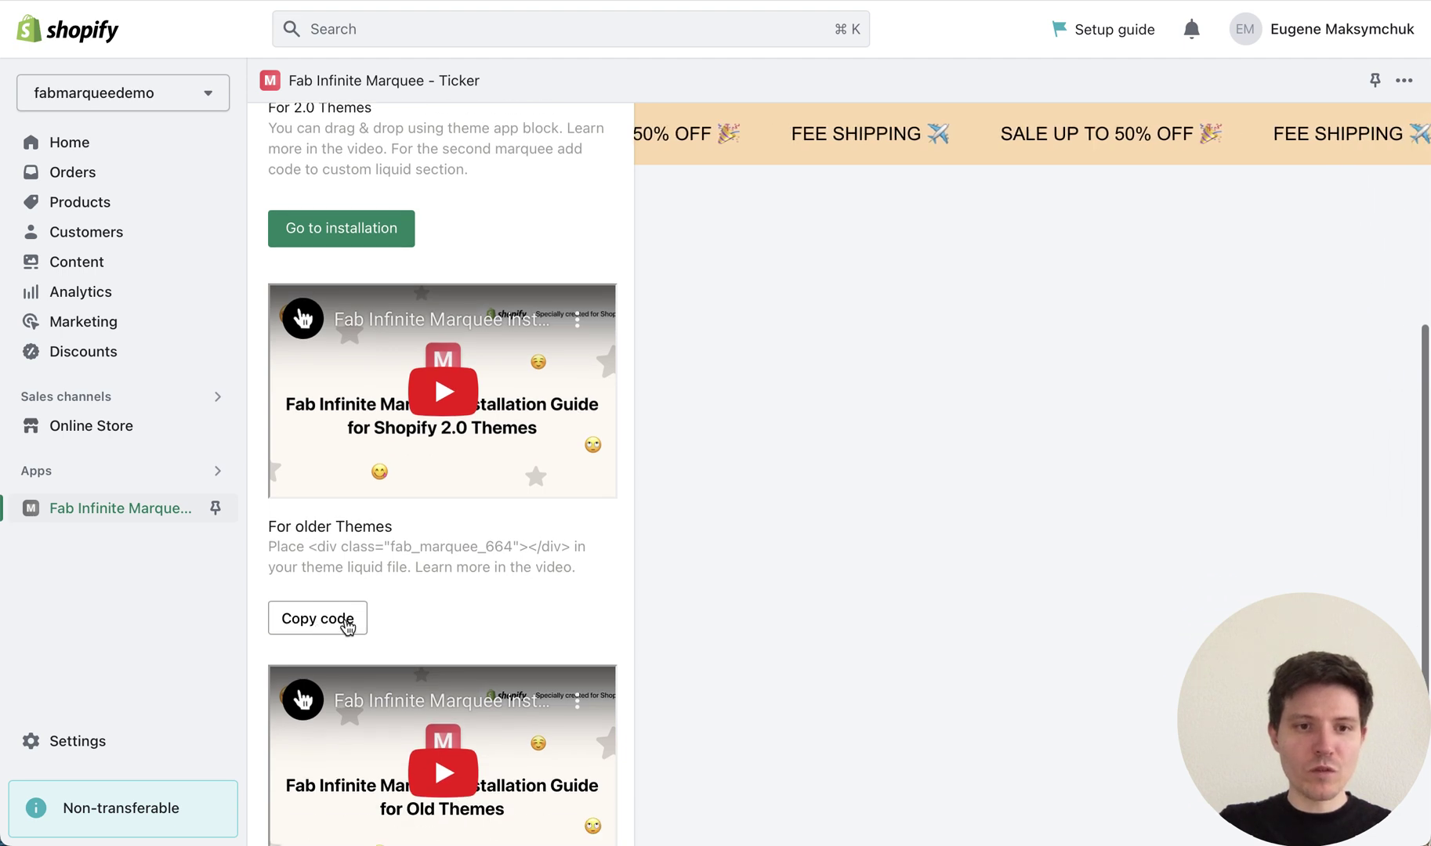
left_click(324, 631)
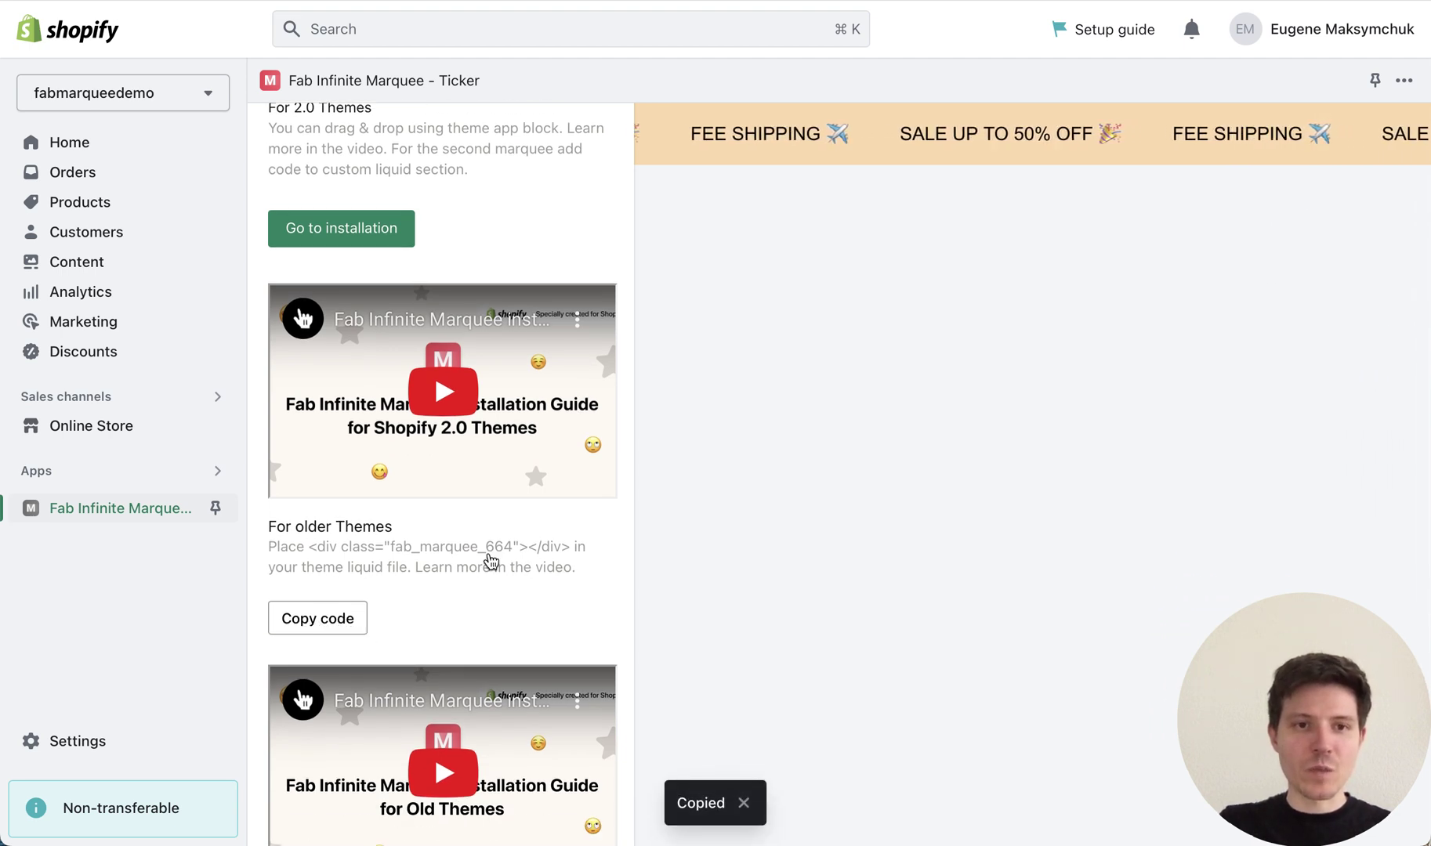
scroll(491, 561, "up", 6)
left_click(358, 631)
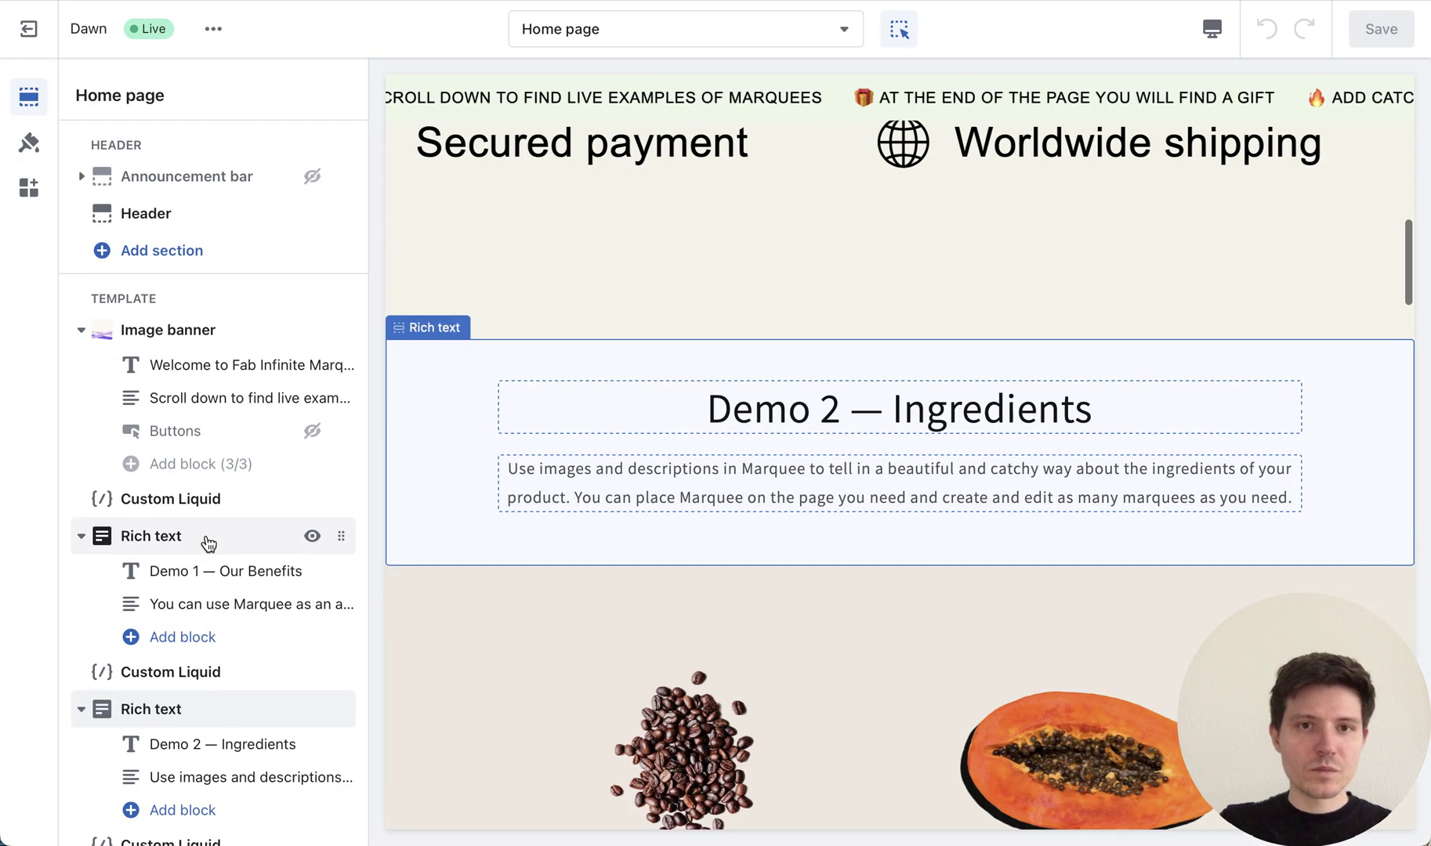
- Add a Custom Liquid section to the Home page holding the fab_marquee_664 div code
scroll(208, 543, "down", 5)
scroll(208, 543, "down", 10)
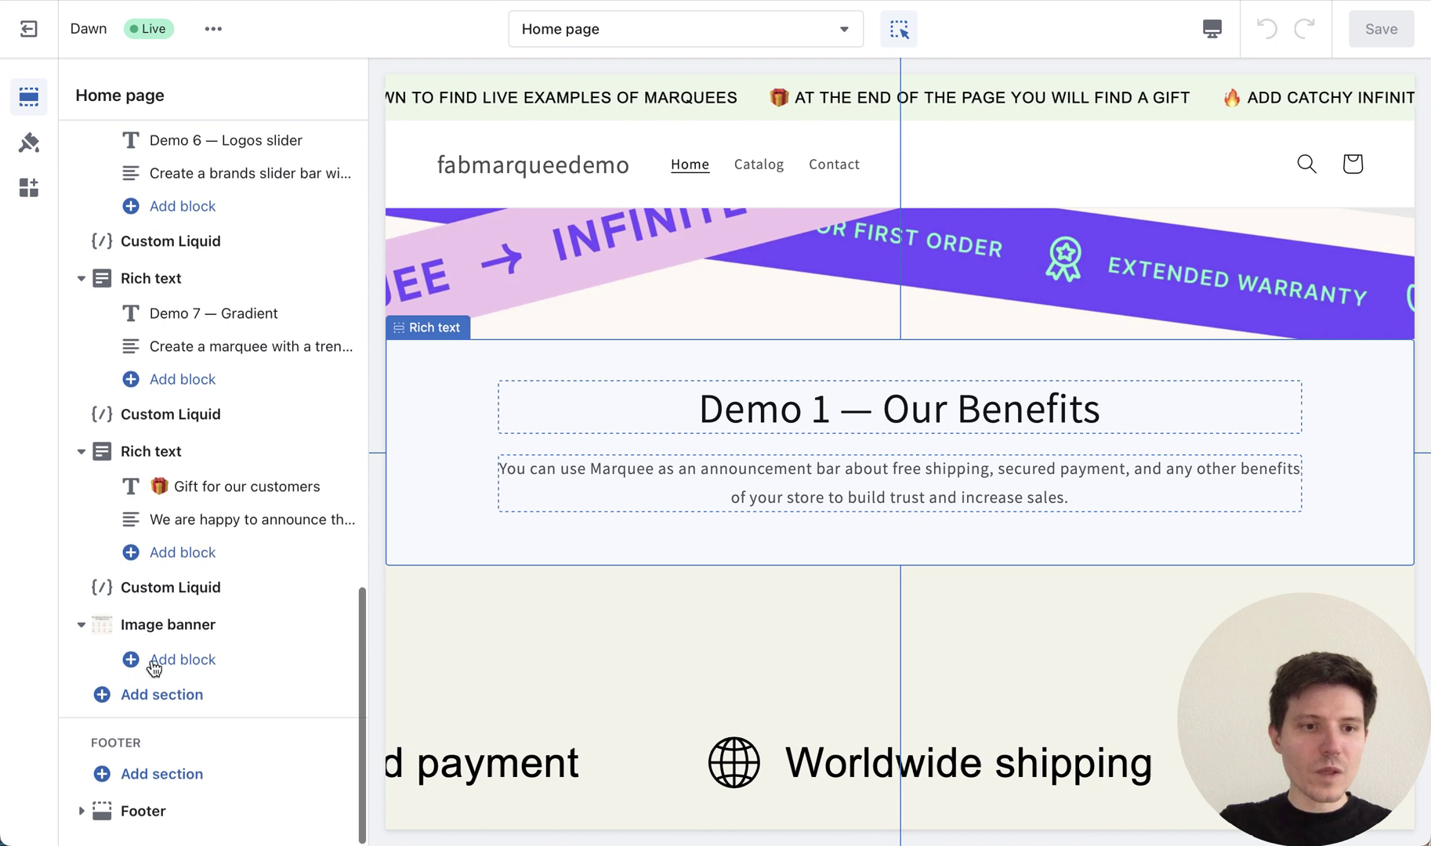
left_click(166, 703)
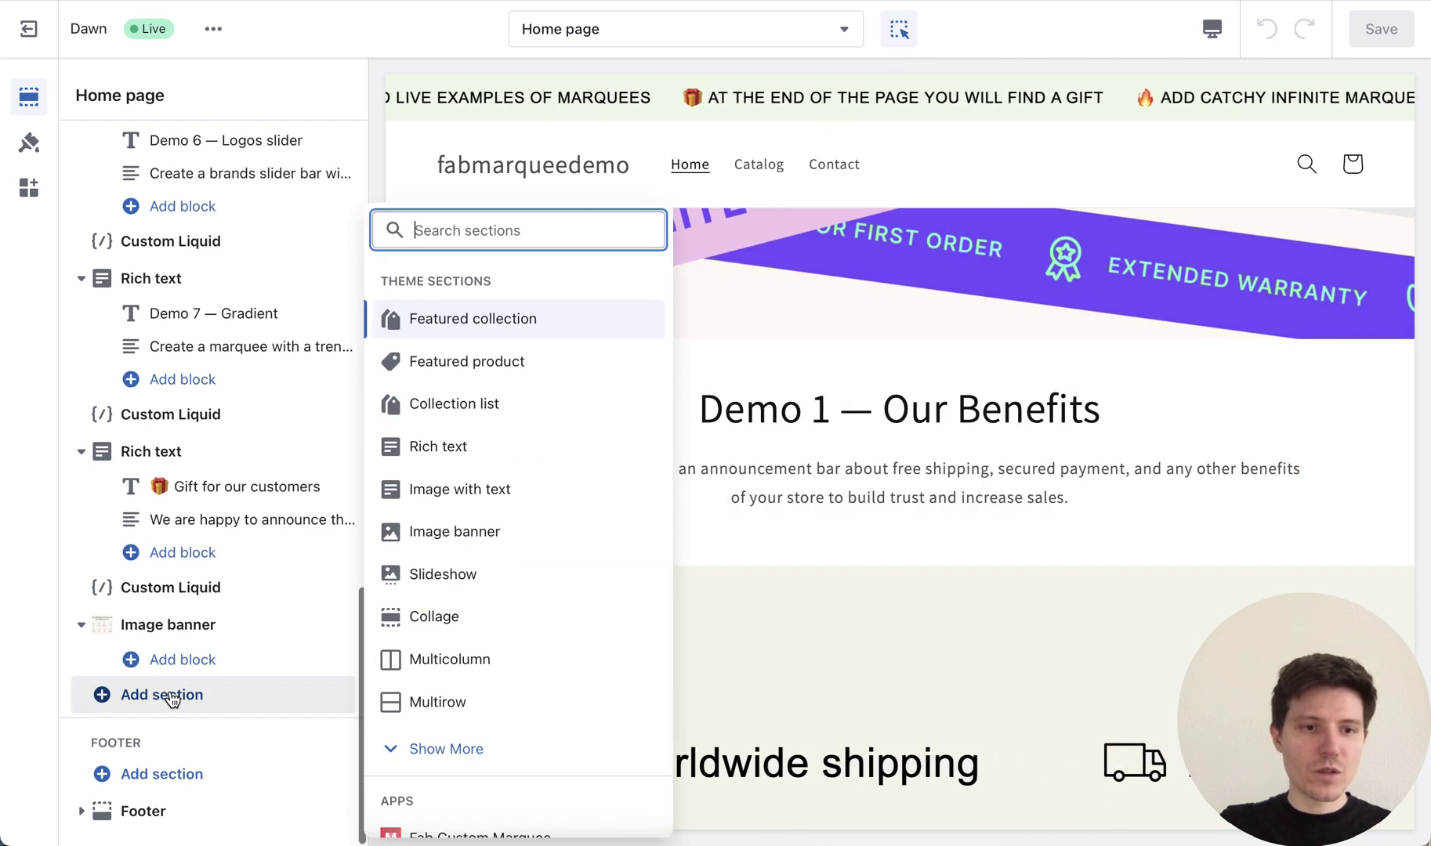
left_click(452, 748)
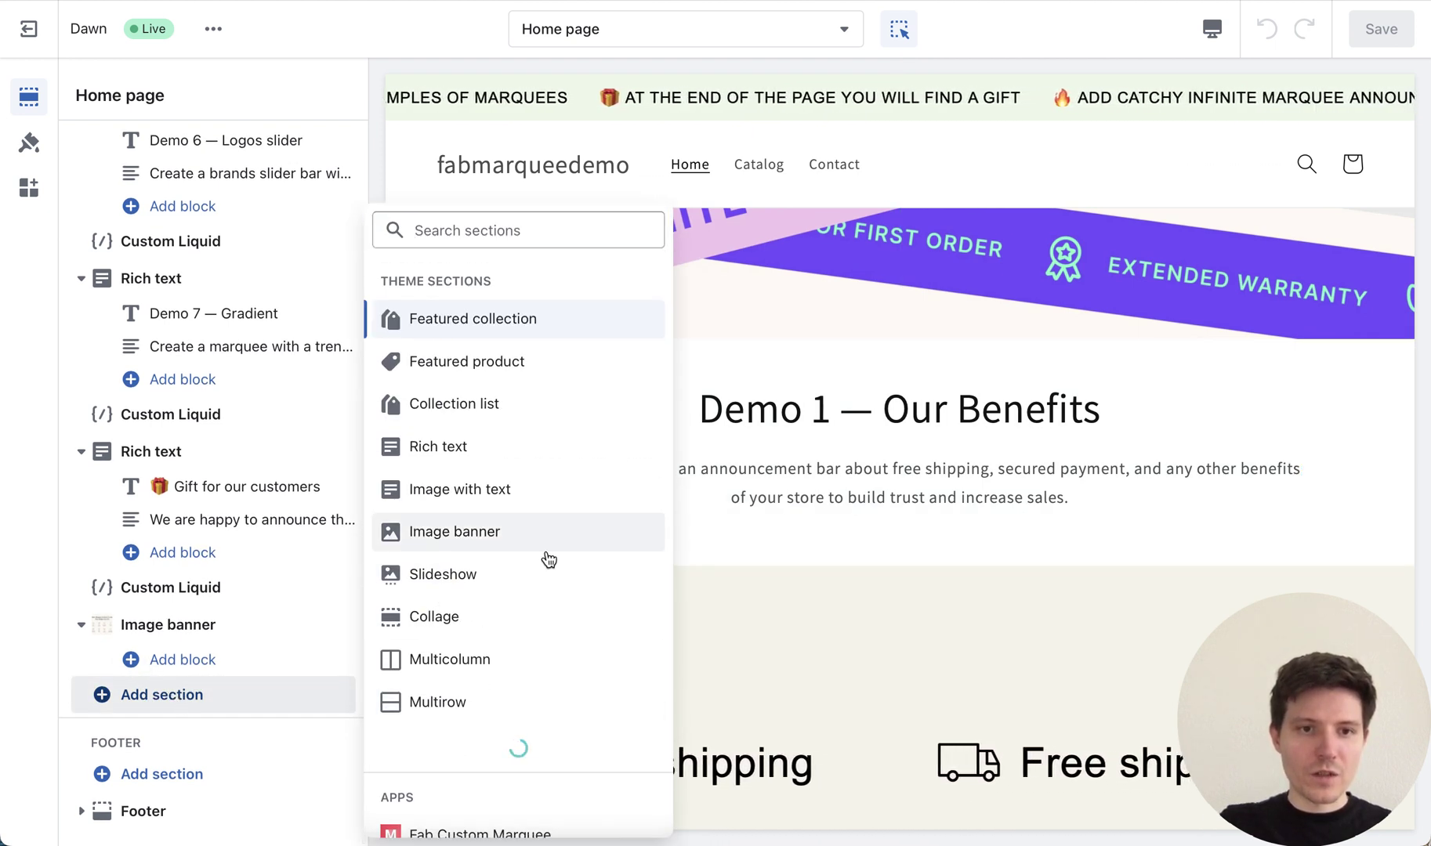
scroll(549, 559, "down", 2)
scroll(549, 559, "down", 1)
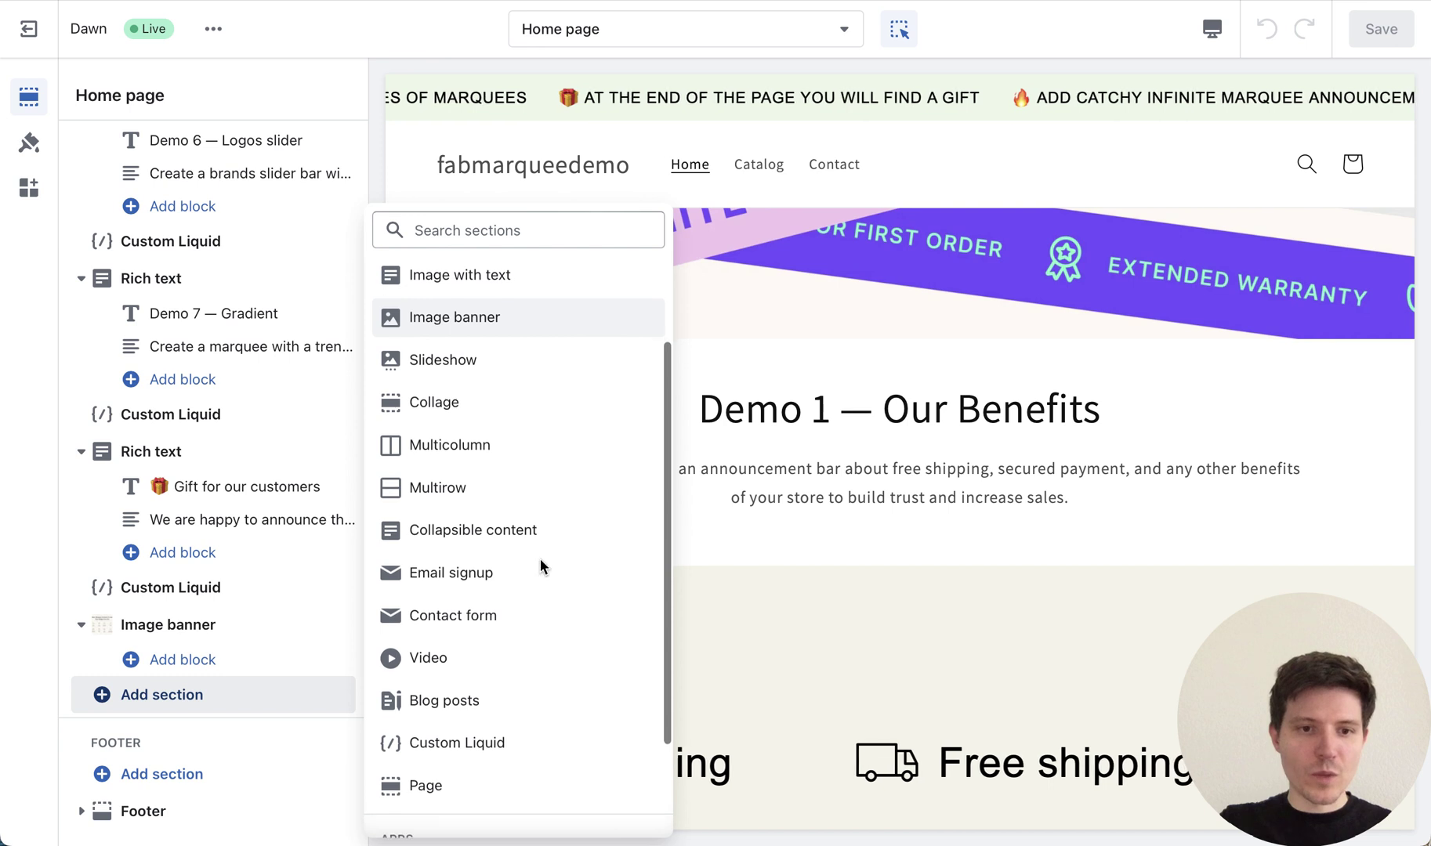
left_click(451, 752)
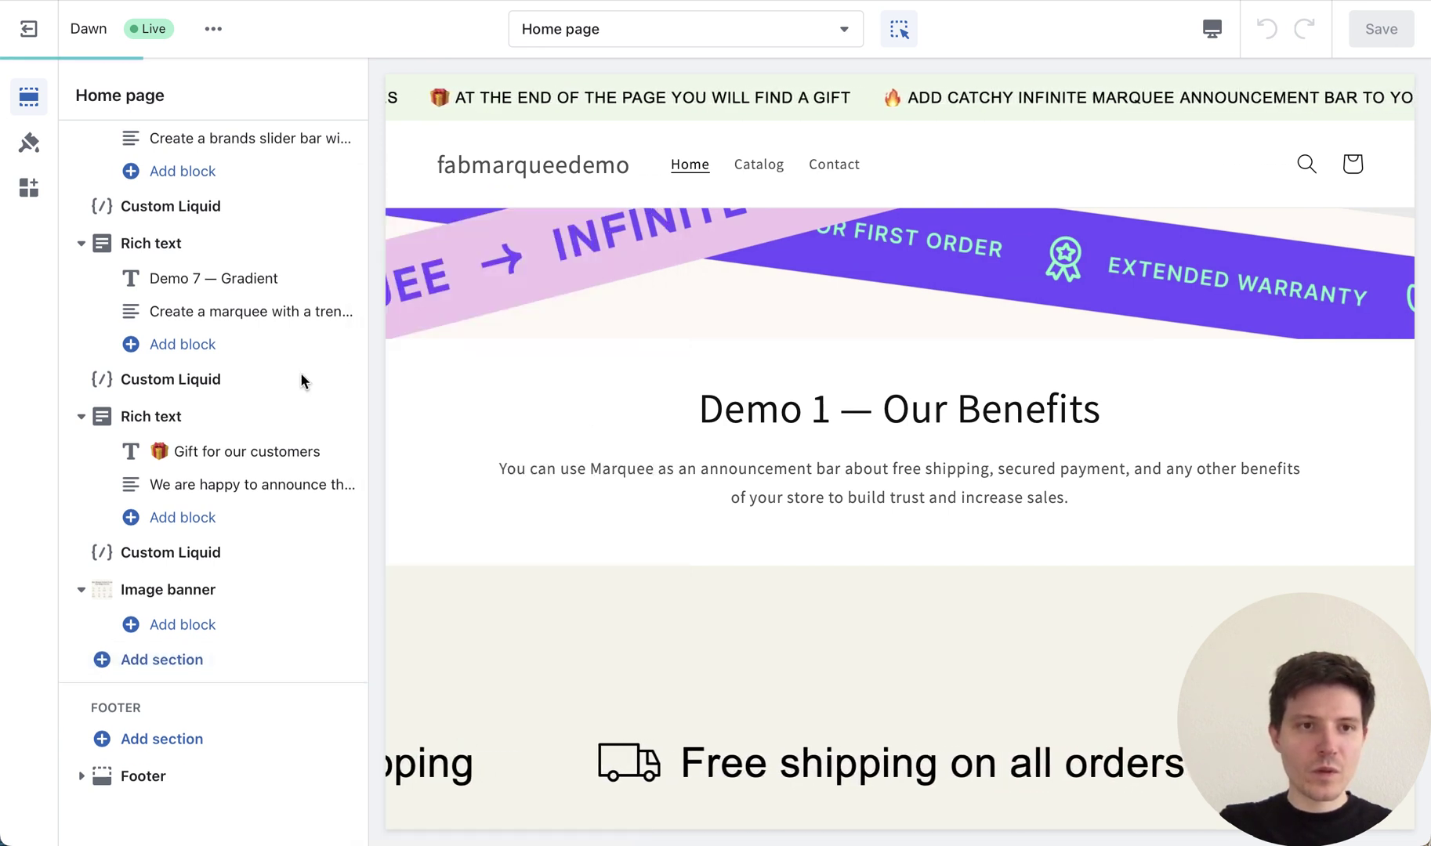
left_click(304, 380)
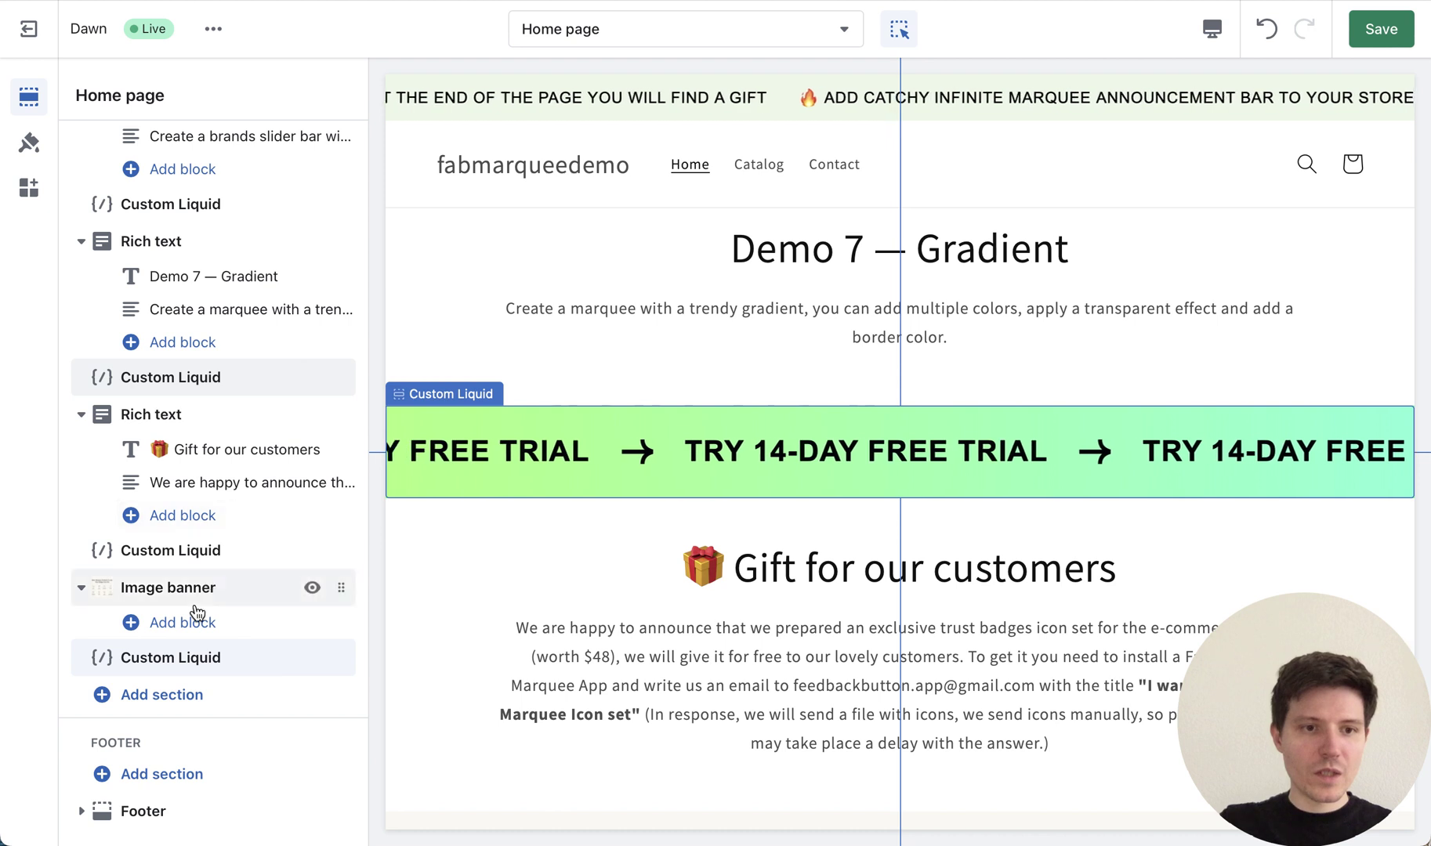
left_click(188, 662)
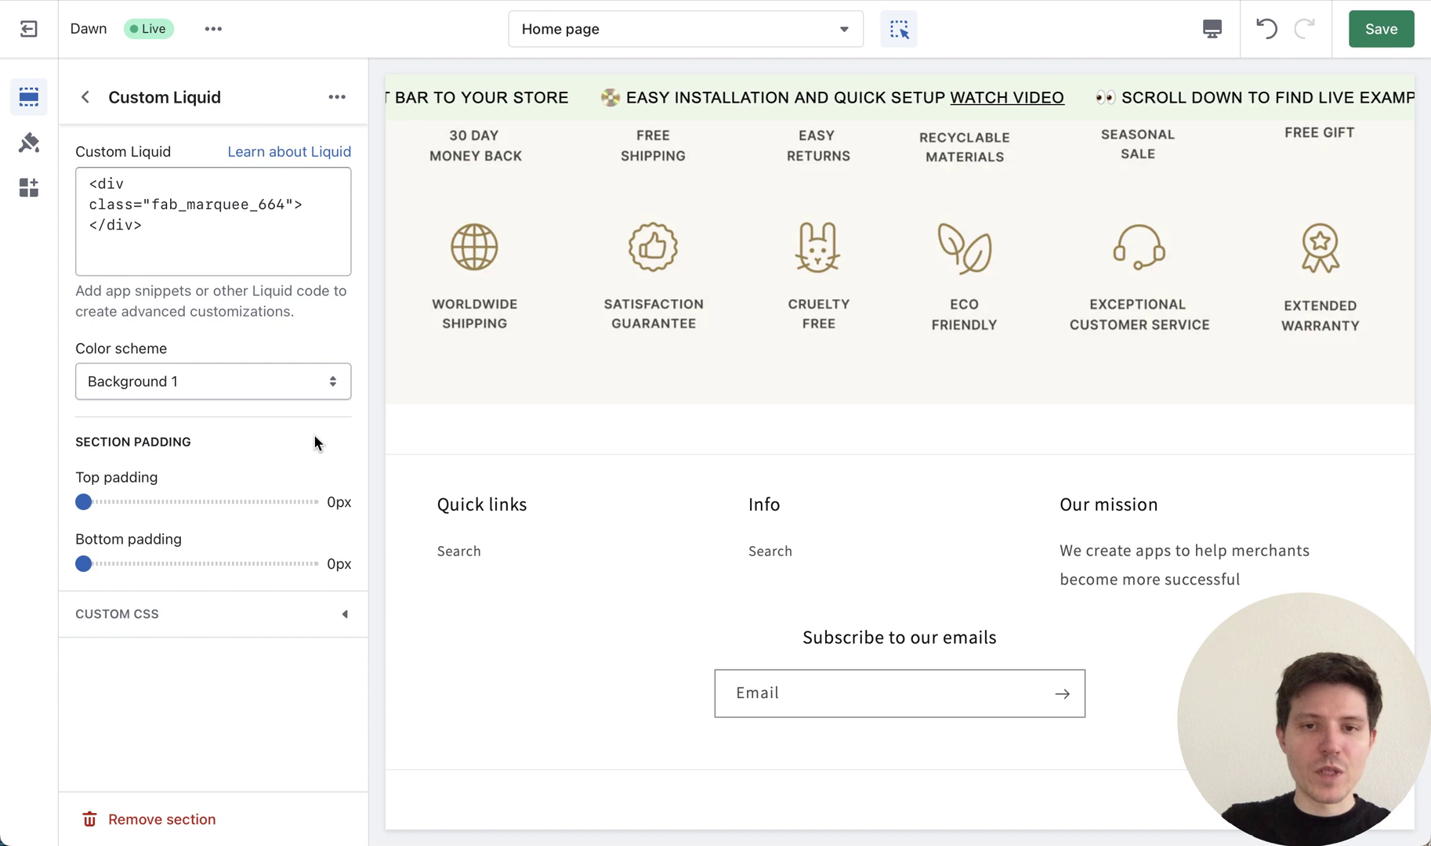
- Save, move the marquee section above Demo 1 — Our Benefits, and save again
left_click(1379, 32)
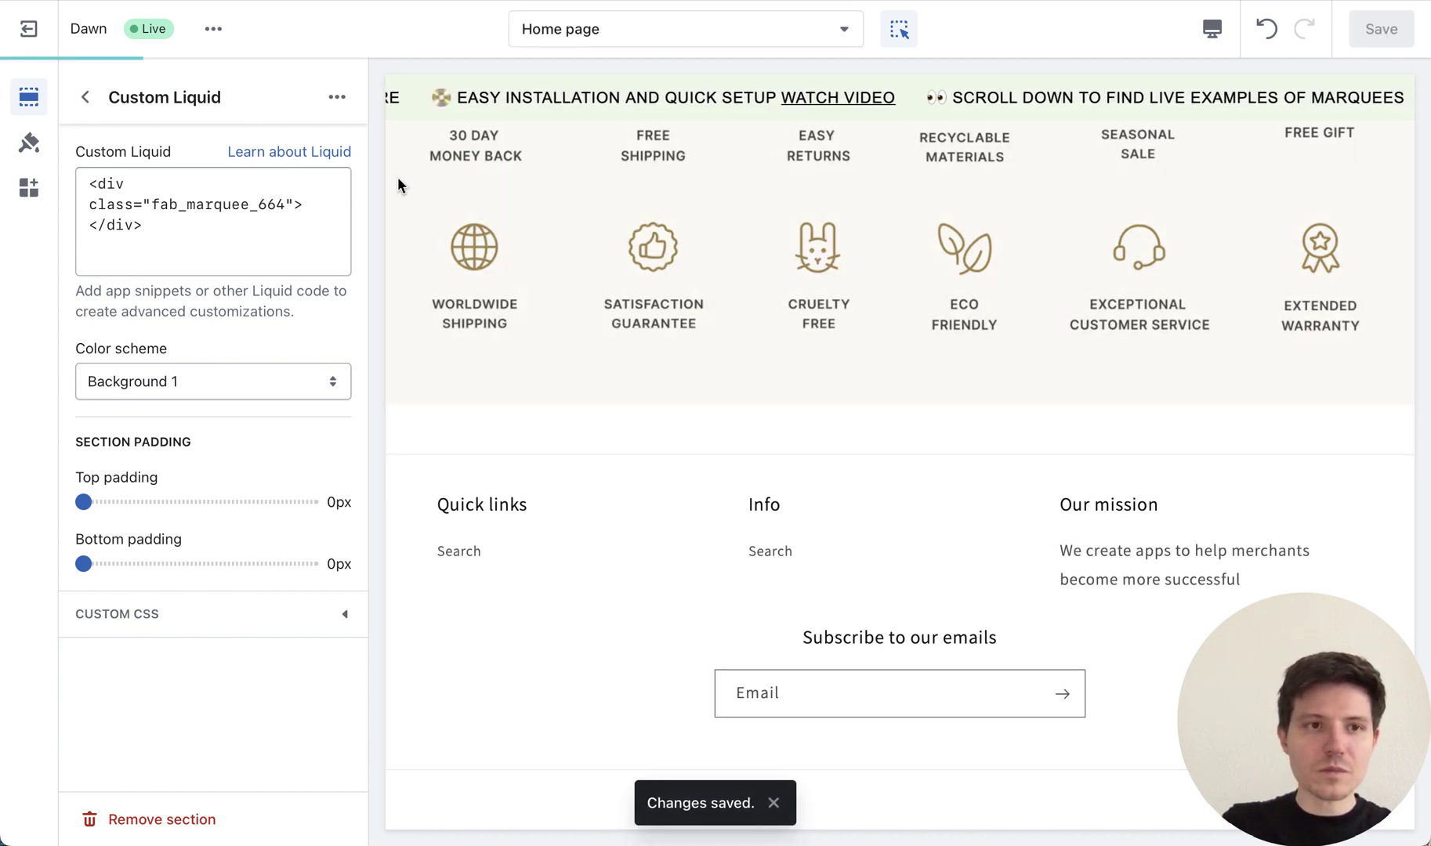
left_click(91, 99)
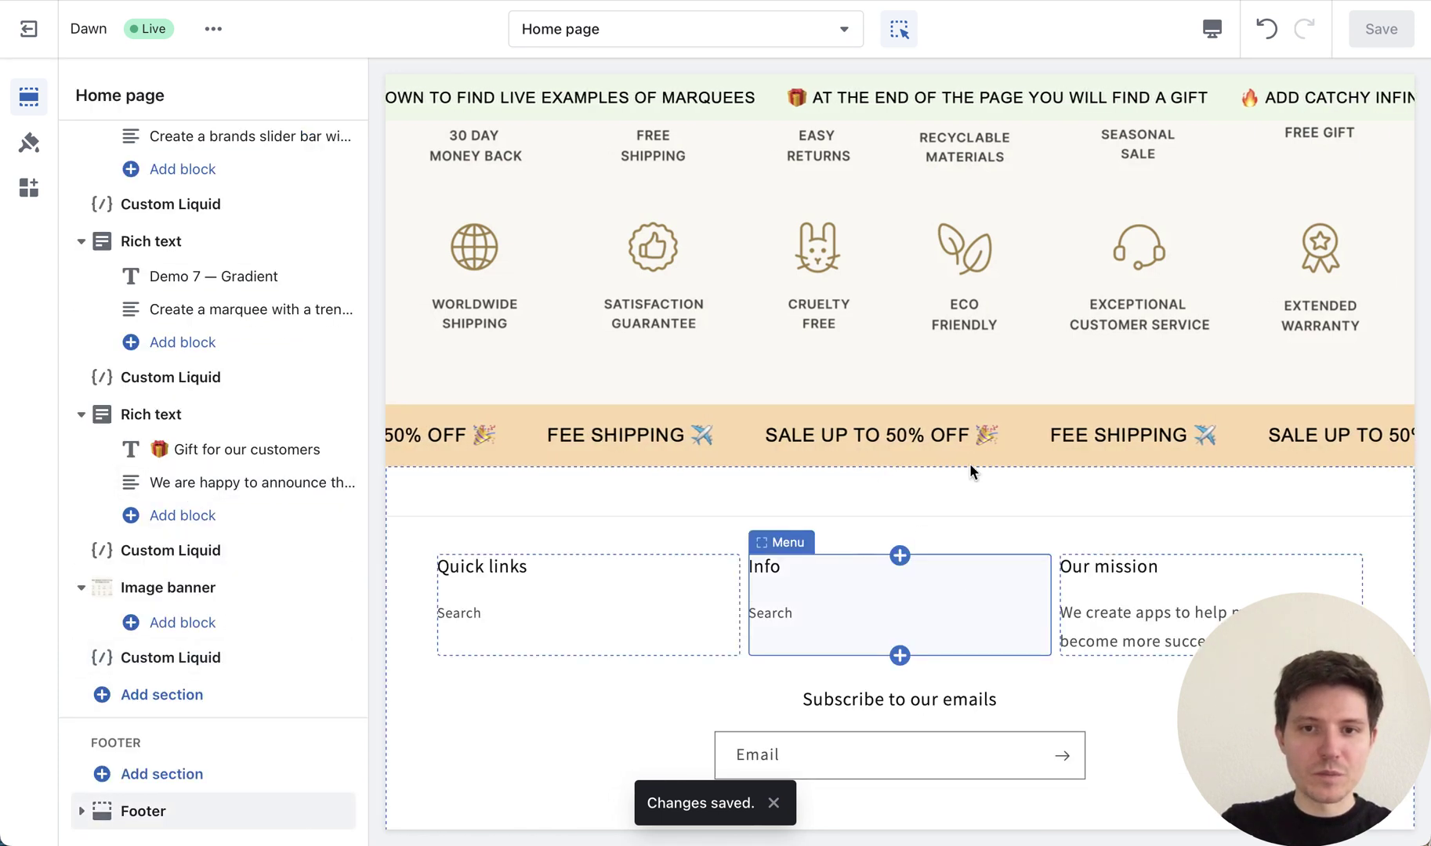
left_click_drag(341, 657, 230, 305)
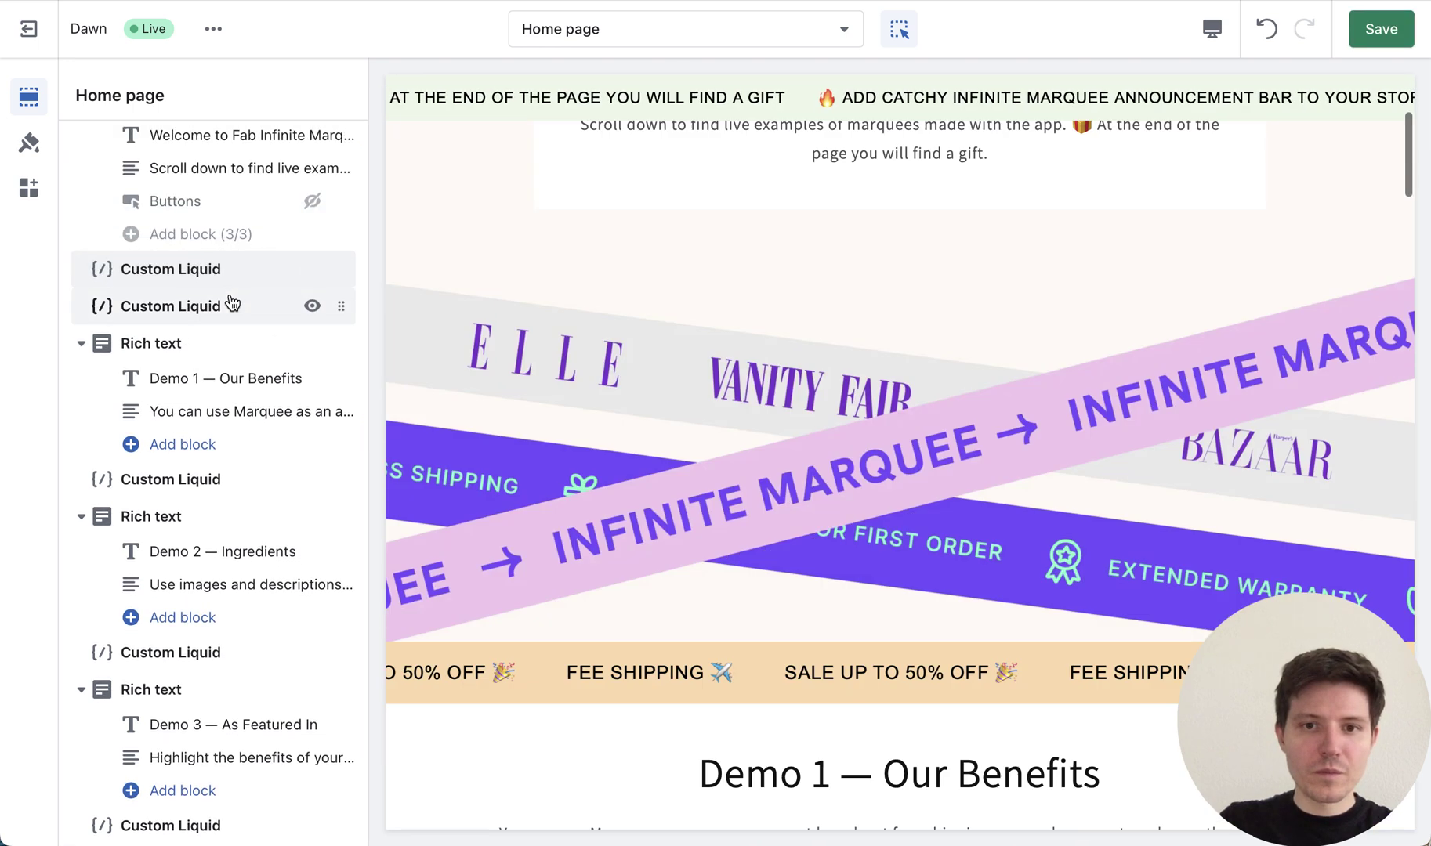
left_click(1364, 29)
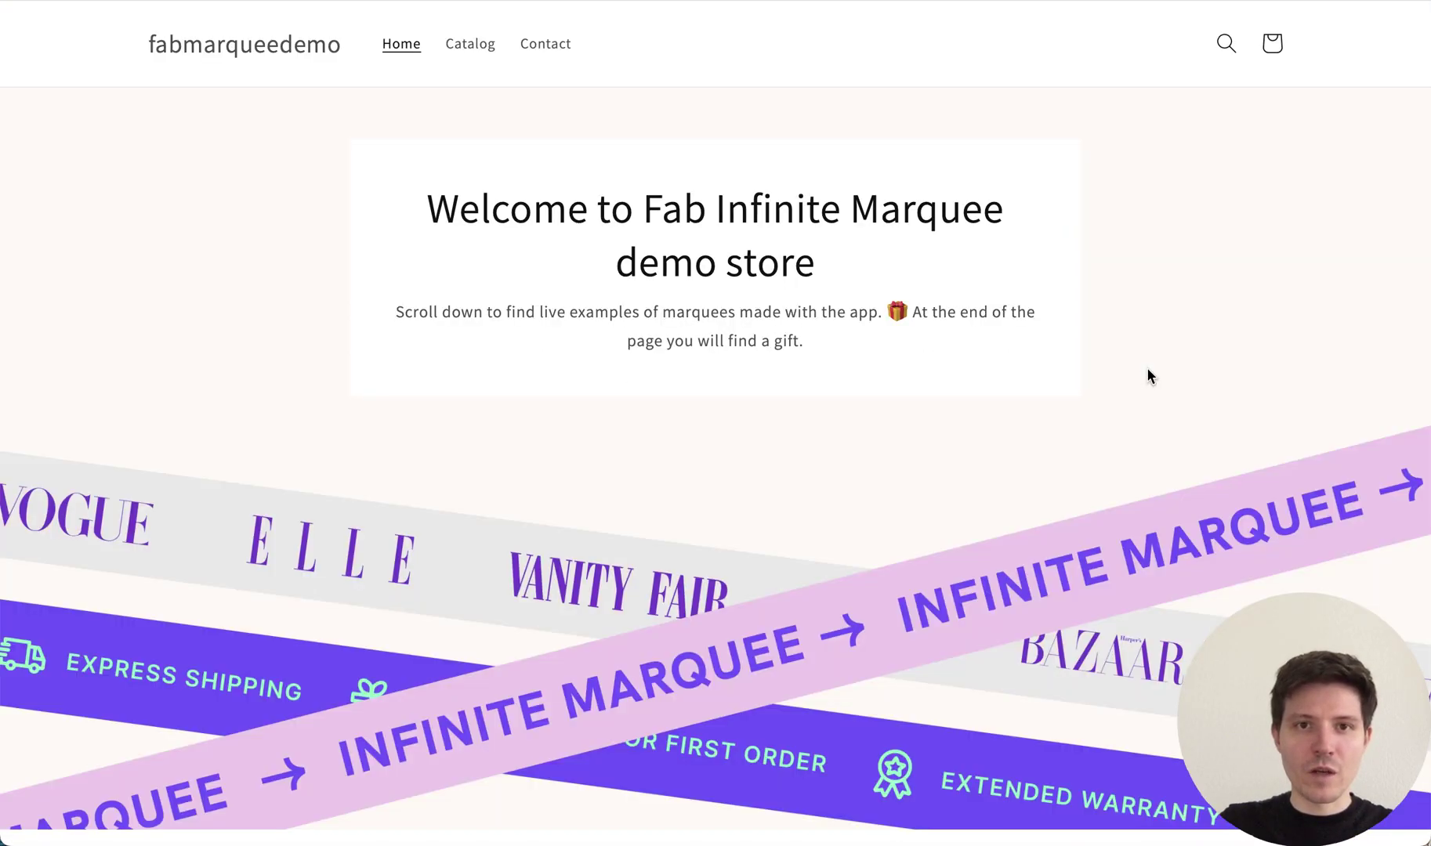
scroll(1170, 389, "down", 7)
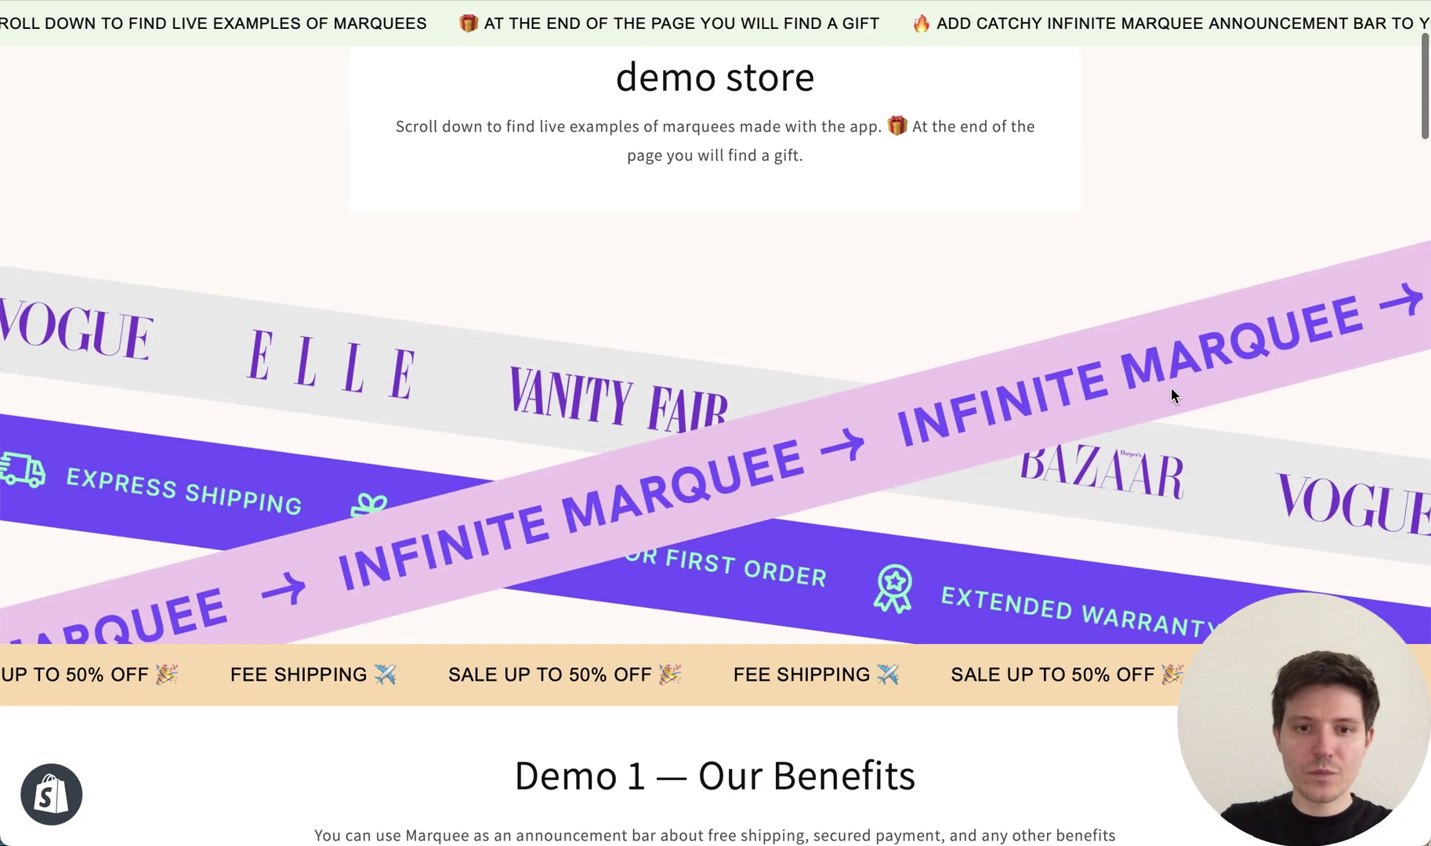